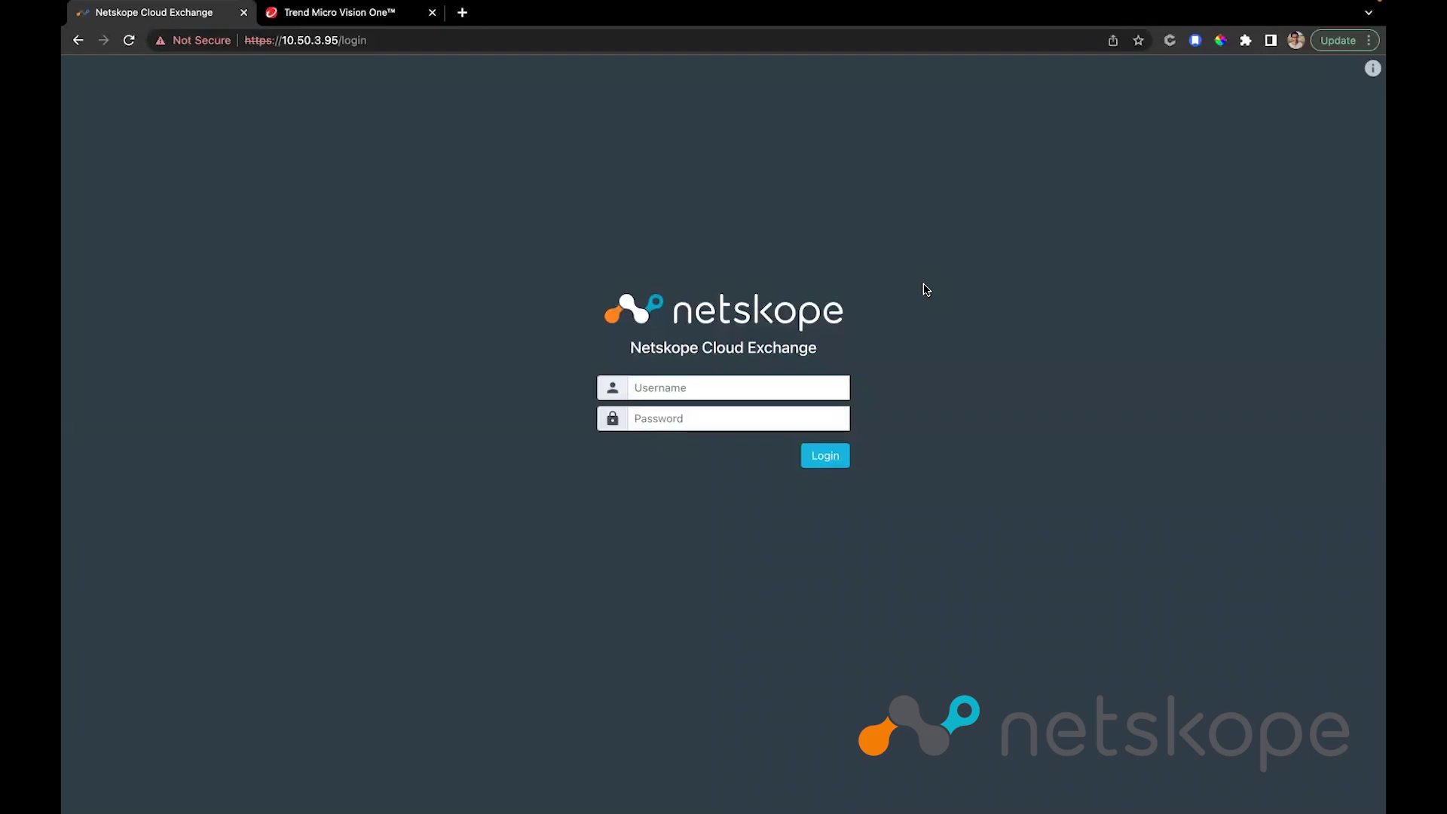
Step: Log in to Cloud Exchange with the admin user name and the account password
click(784, 386)
text(admin)
key(Tab)
text(p)
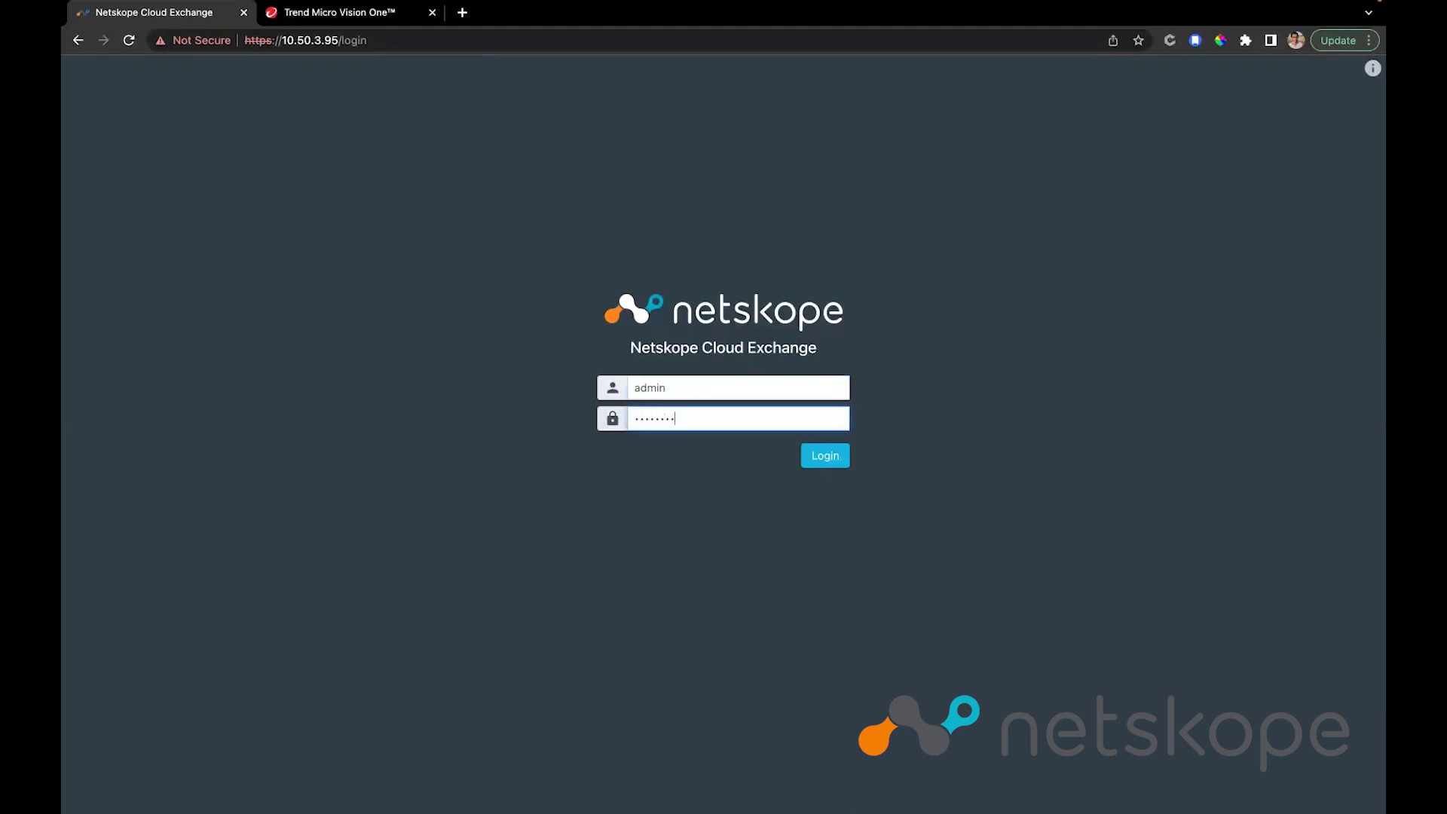
key(Return)
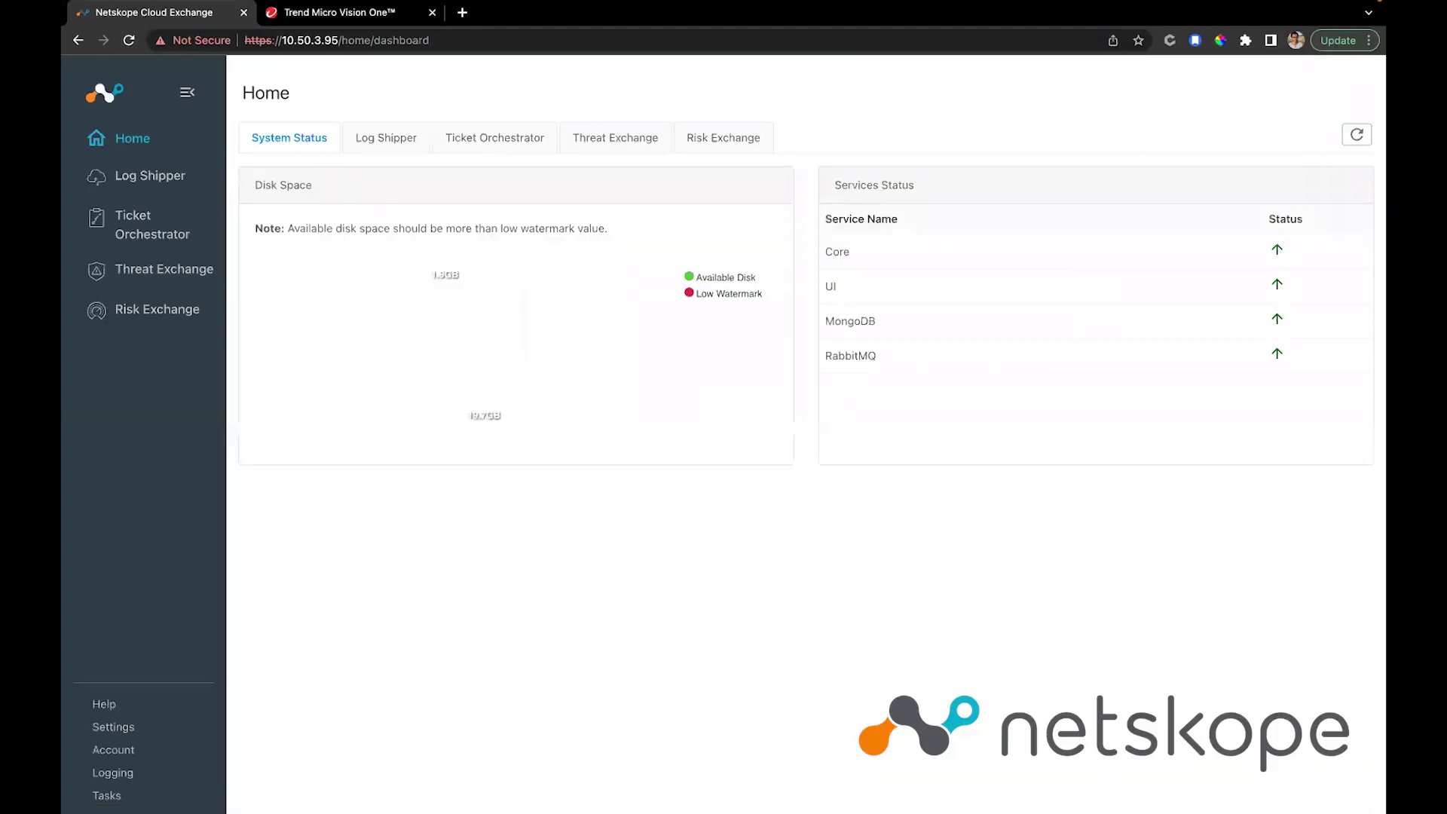
Step: Go to Settings > General > Plugins, search 'tre', and open the Trend Micro (CTE) plugin
click(108, 729)
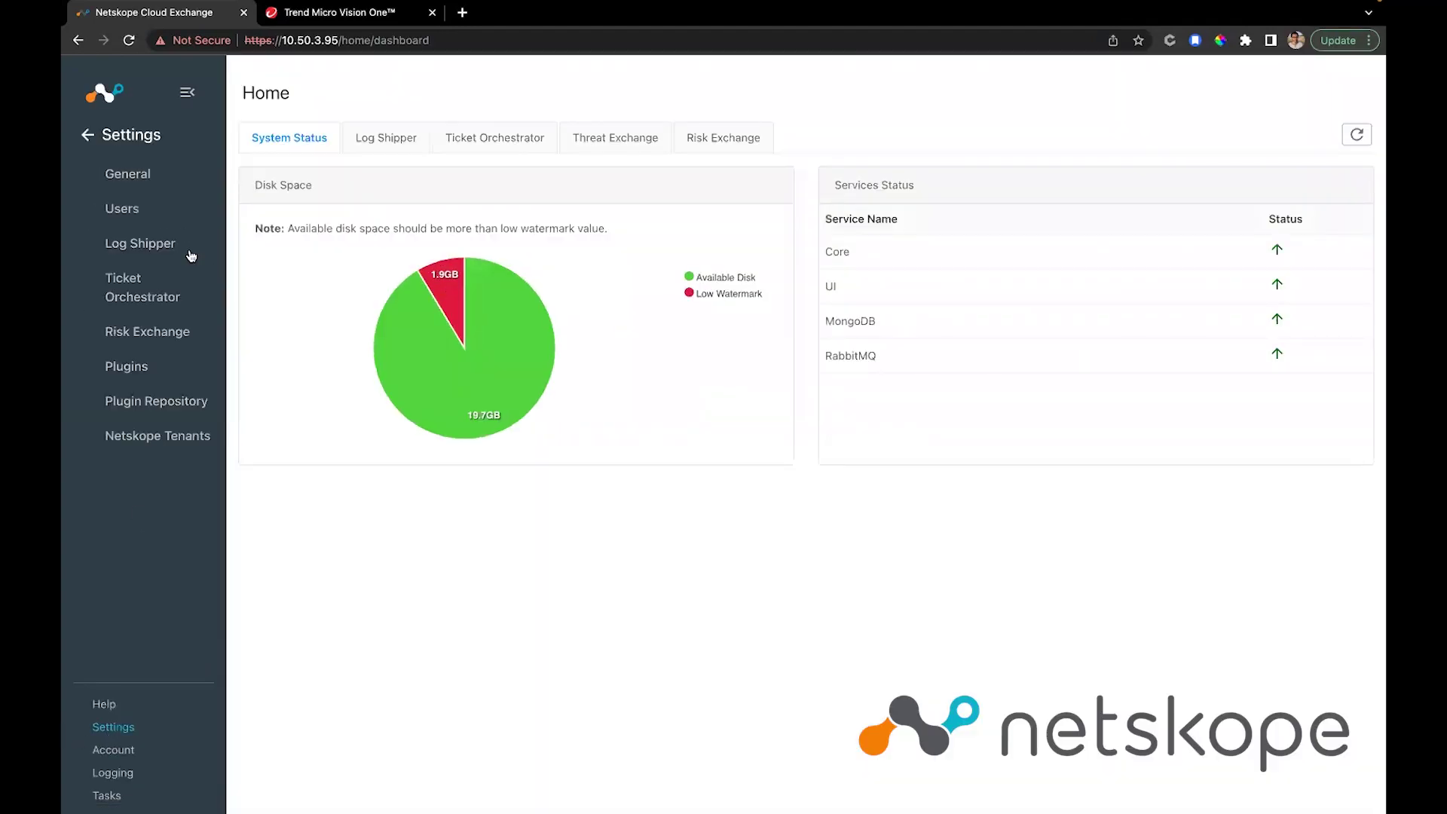
click(137, 179)
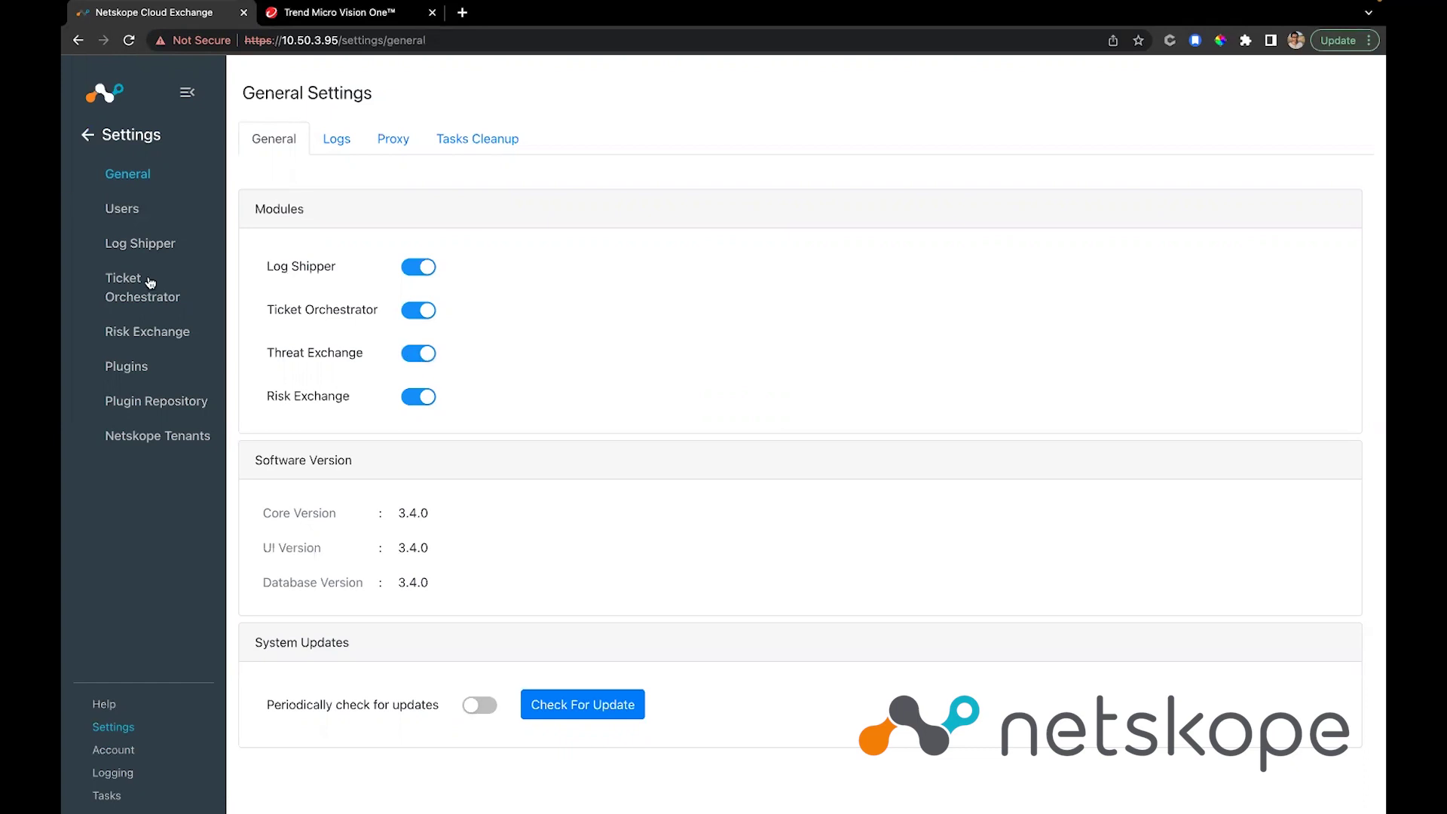
click(172, 374)
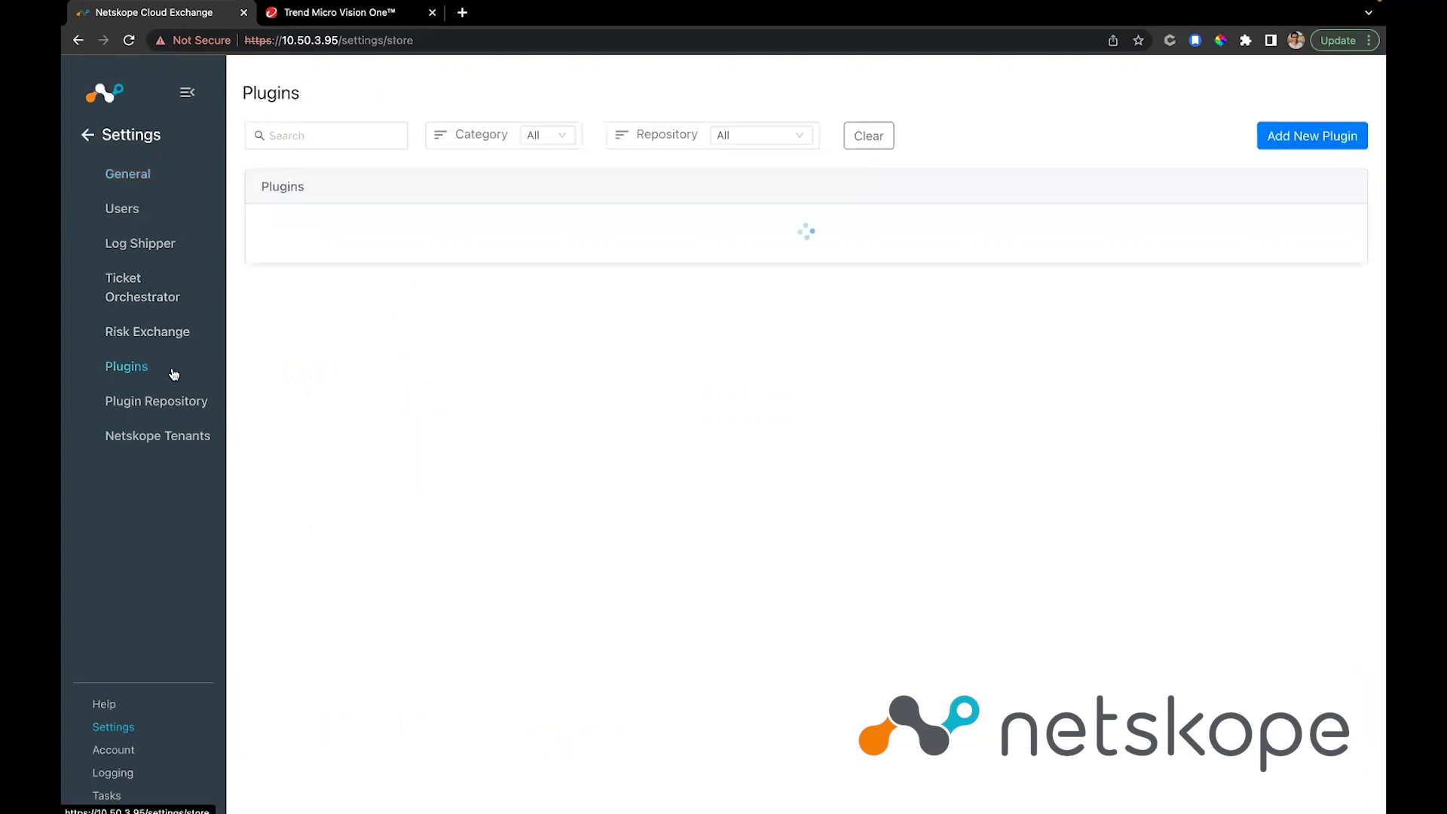
click(358, 147)
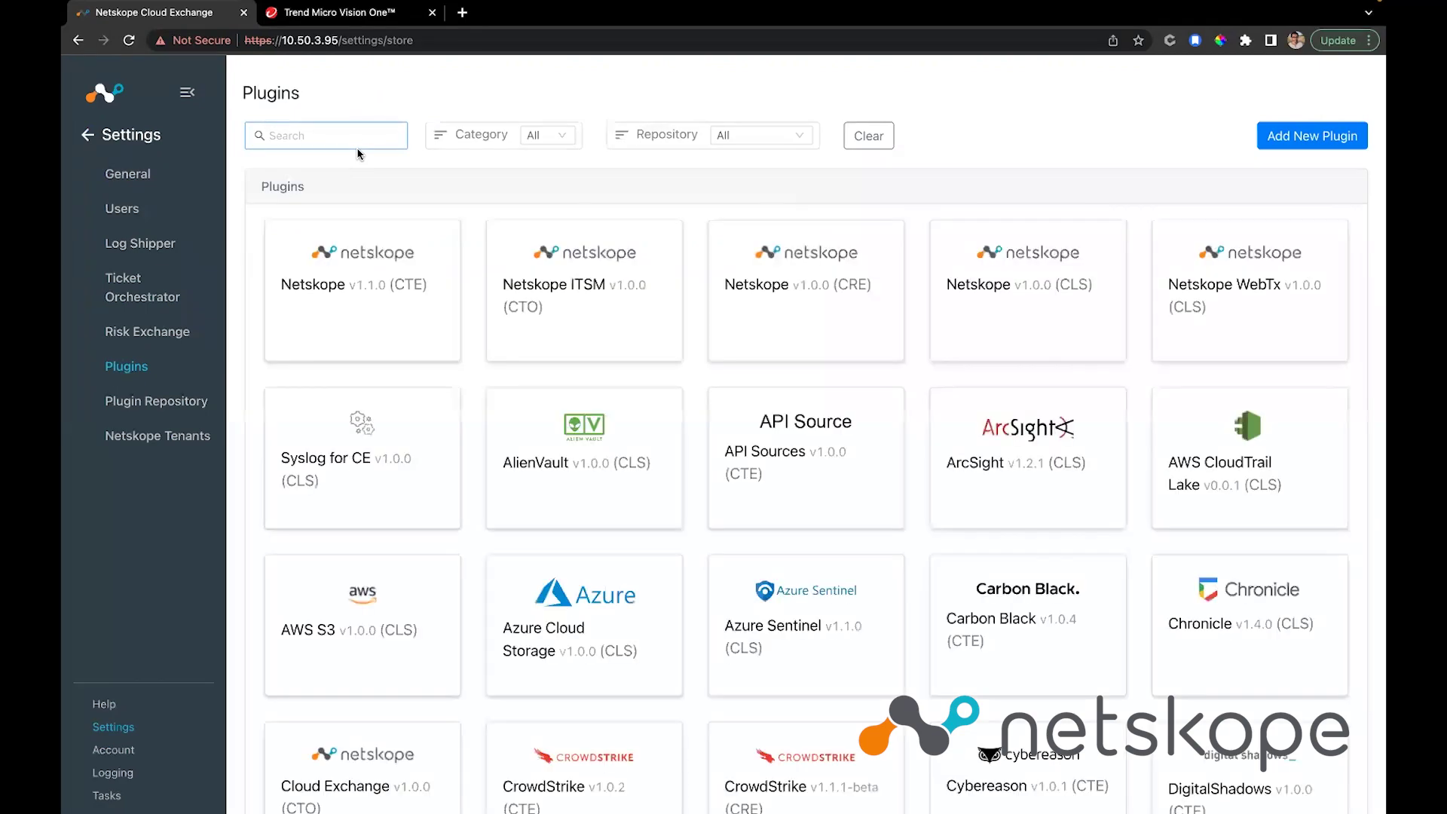
text(tre)
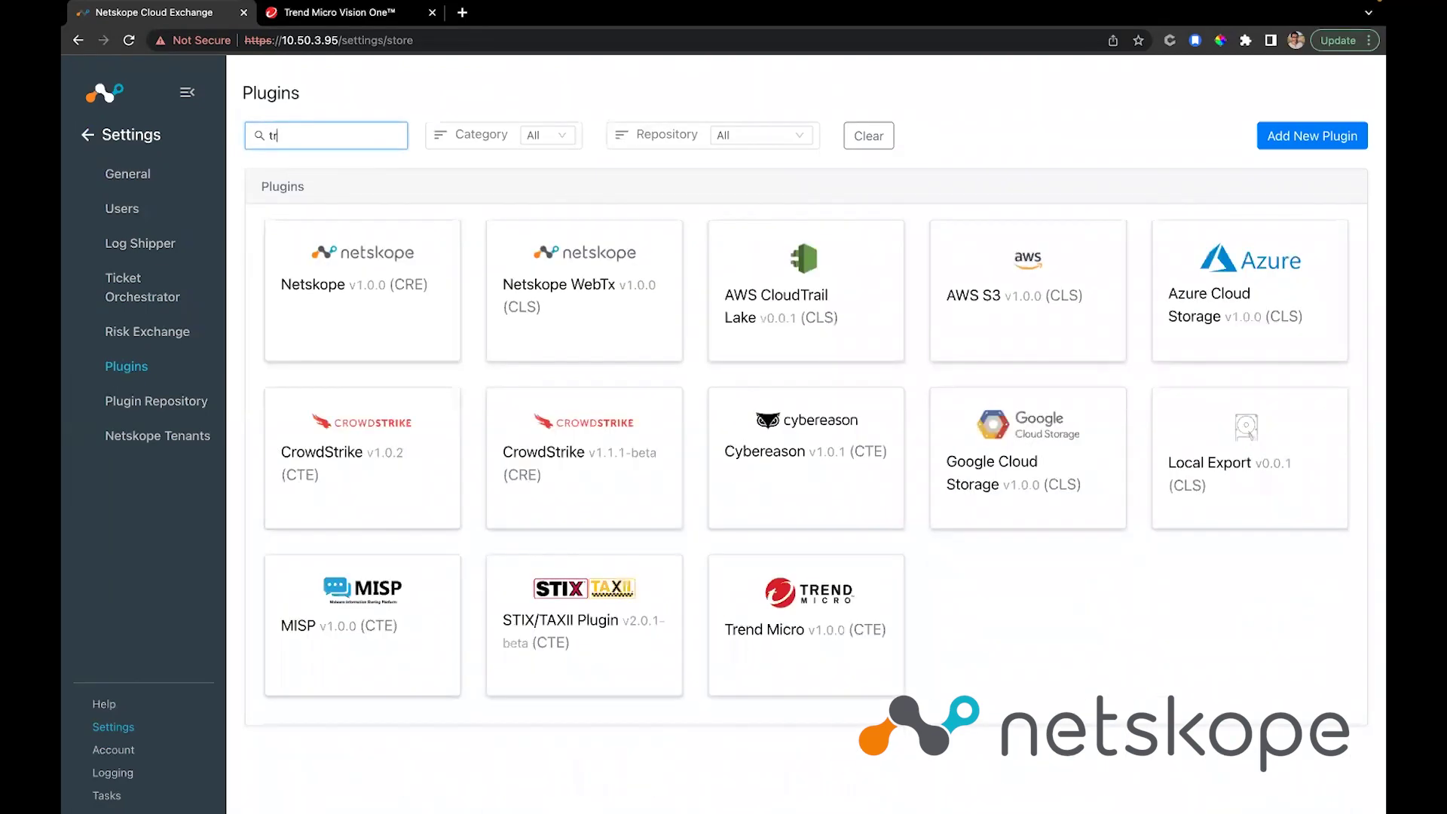
click(542, 249)
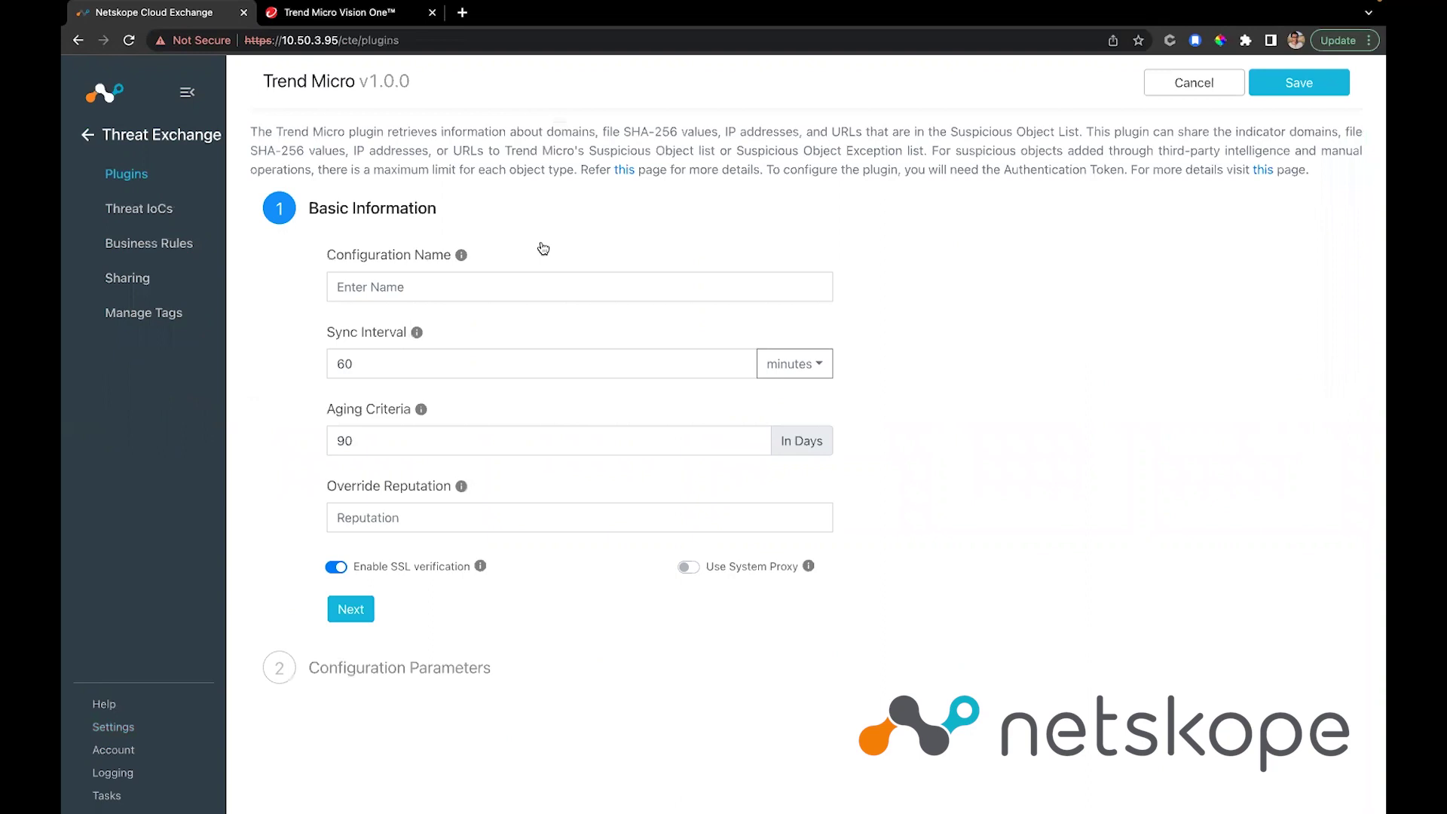
Step: Name the configuration 'Trend Micro' and set its sync interval to 10 seconds
click(589, 281)
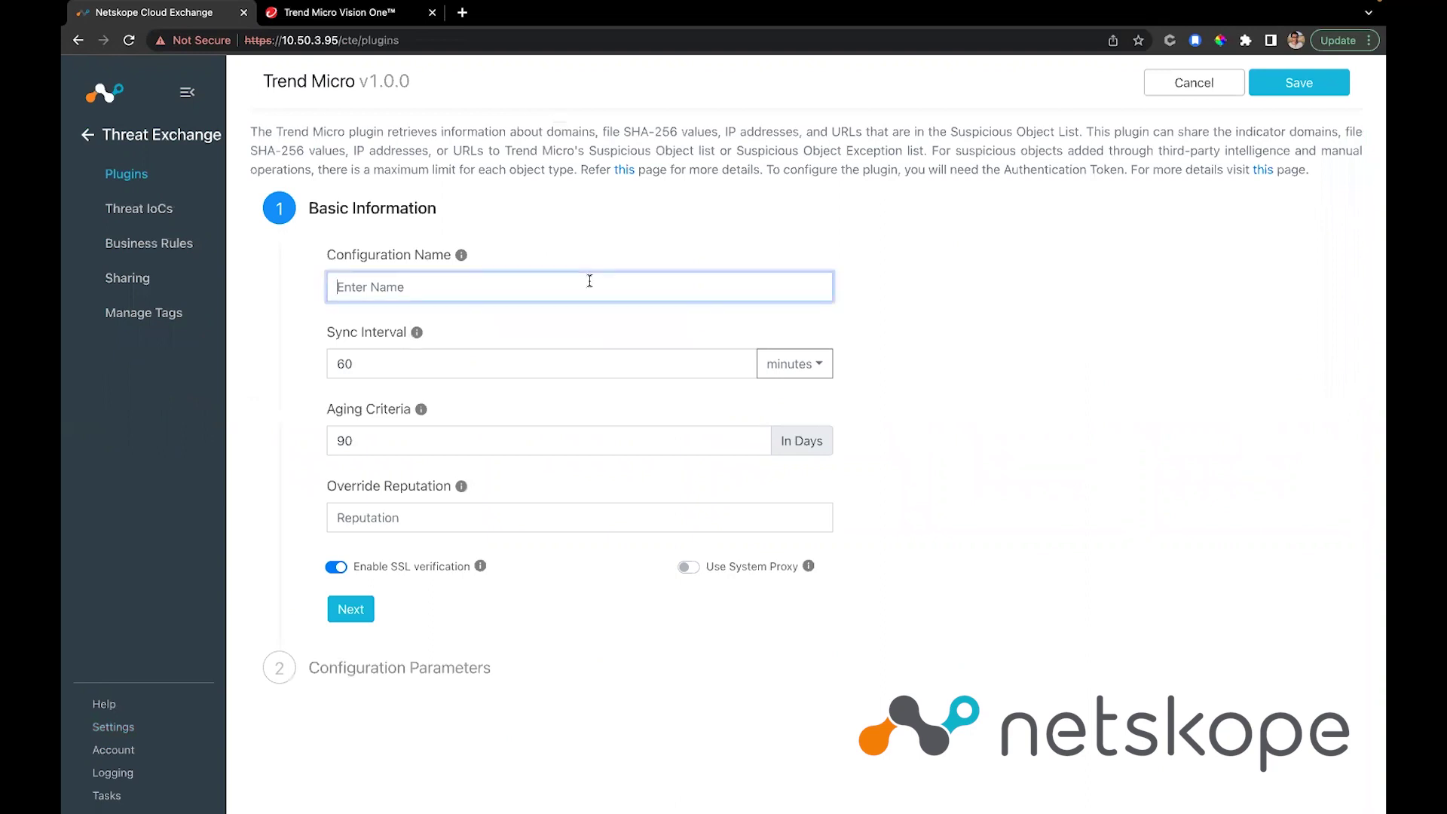
text(Trend Micro)
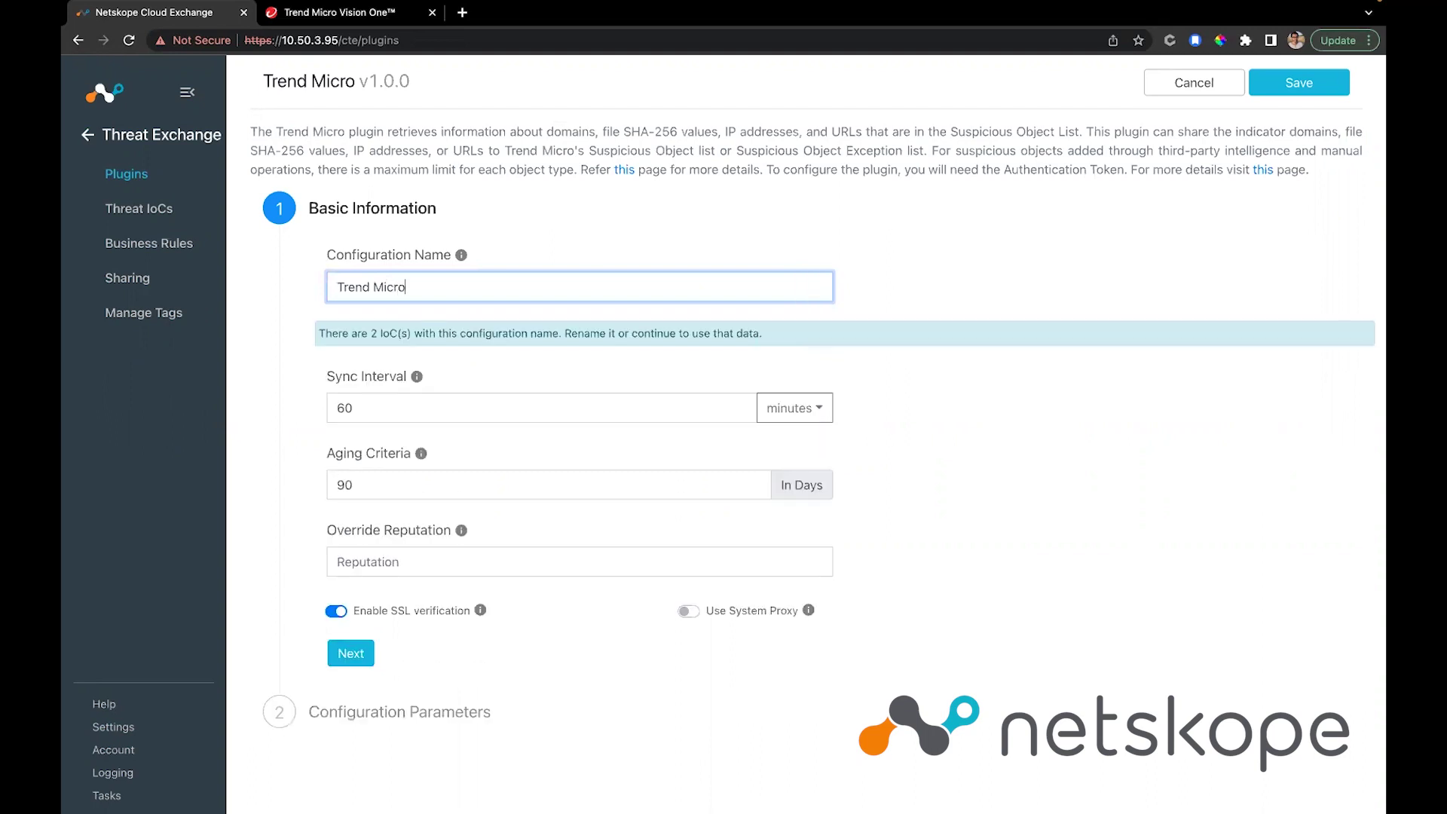
click(728, 405)
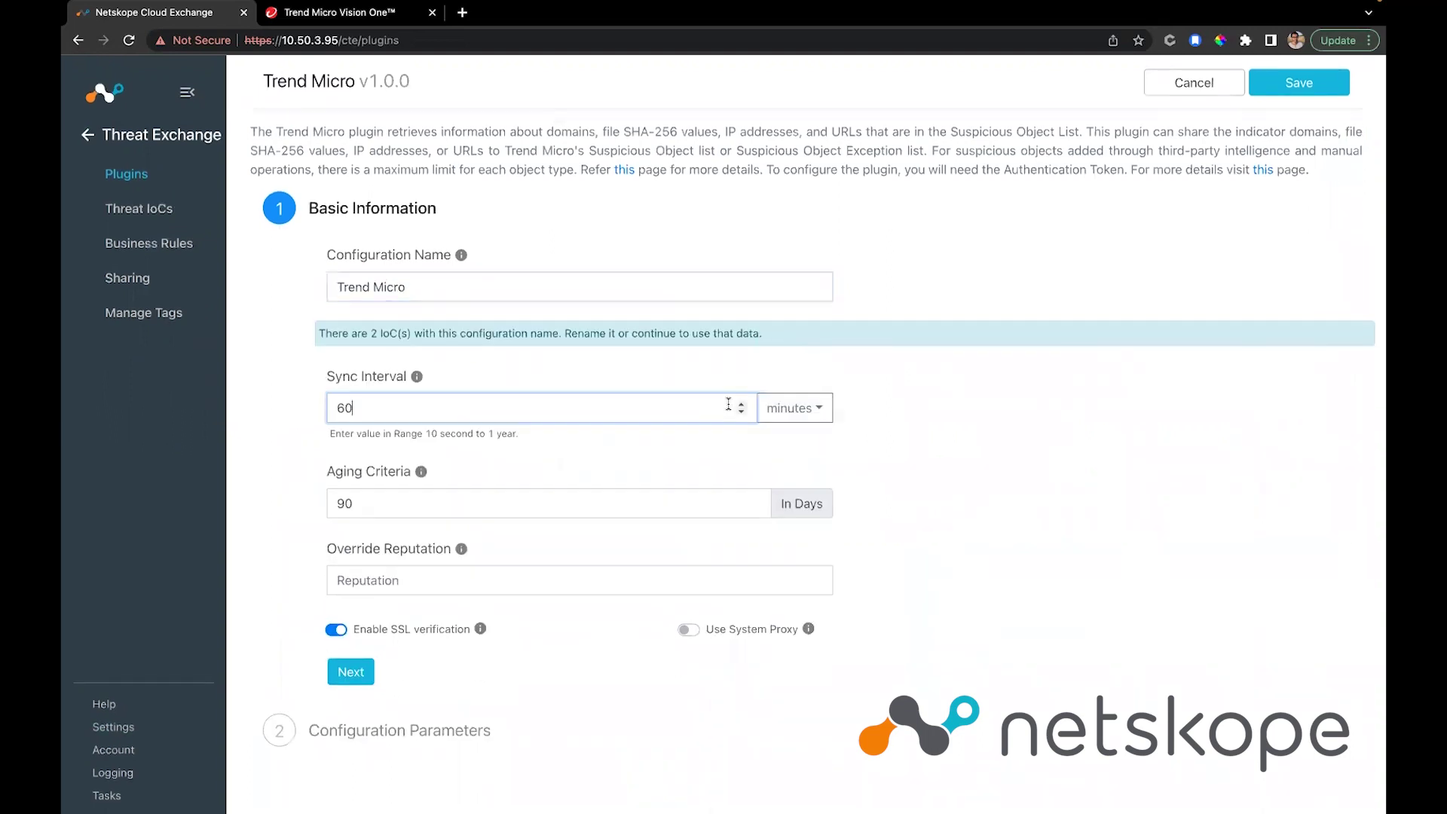
click(795, 407)
click(808, 443)
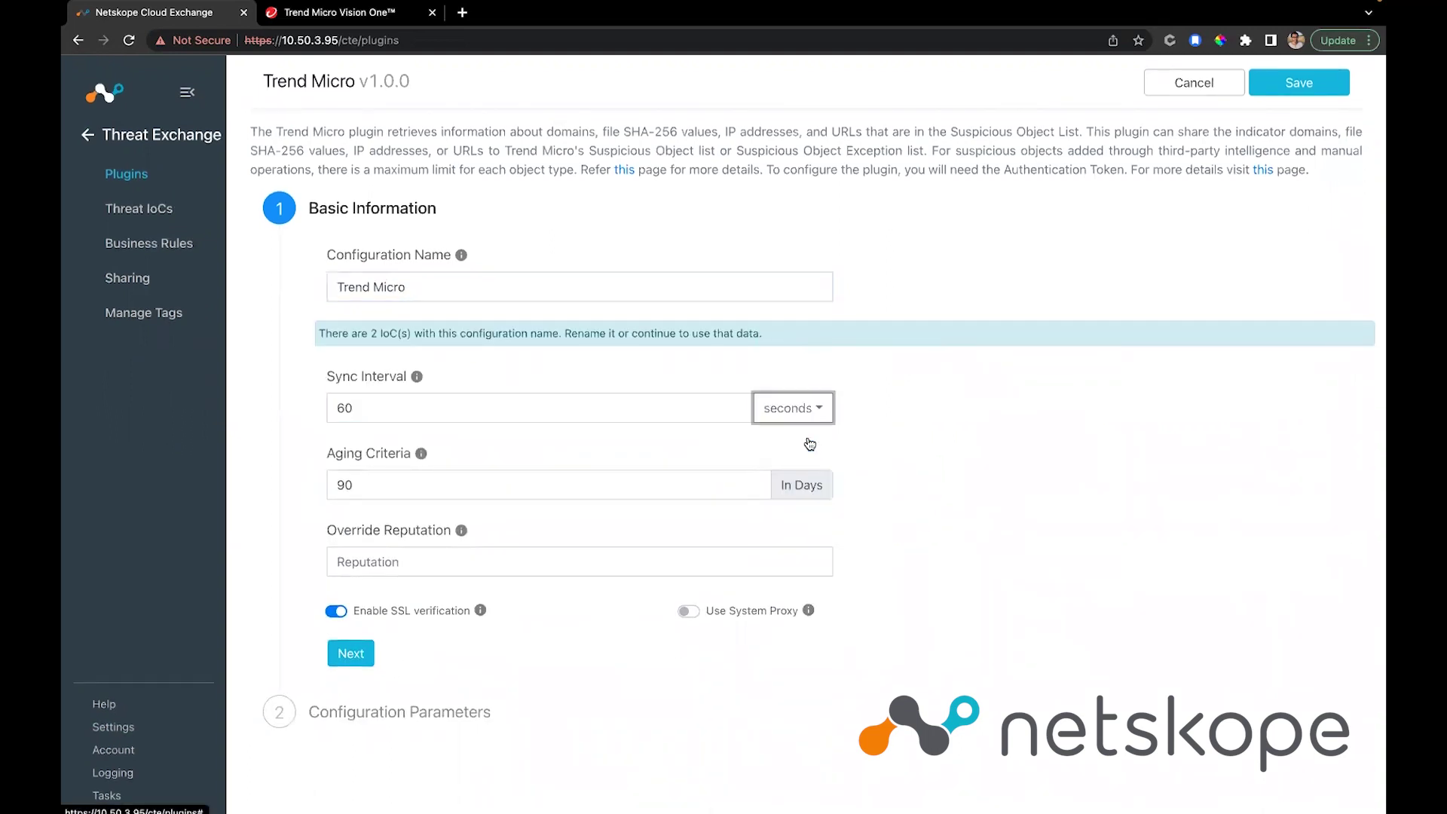
click(509, 405)
key(BackSpace)
key(BackSpace)
text(1)
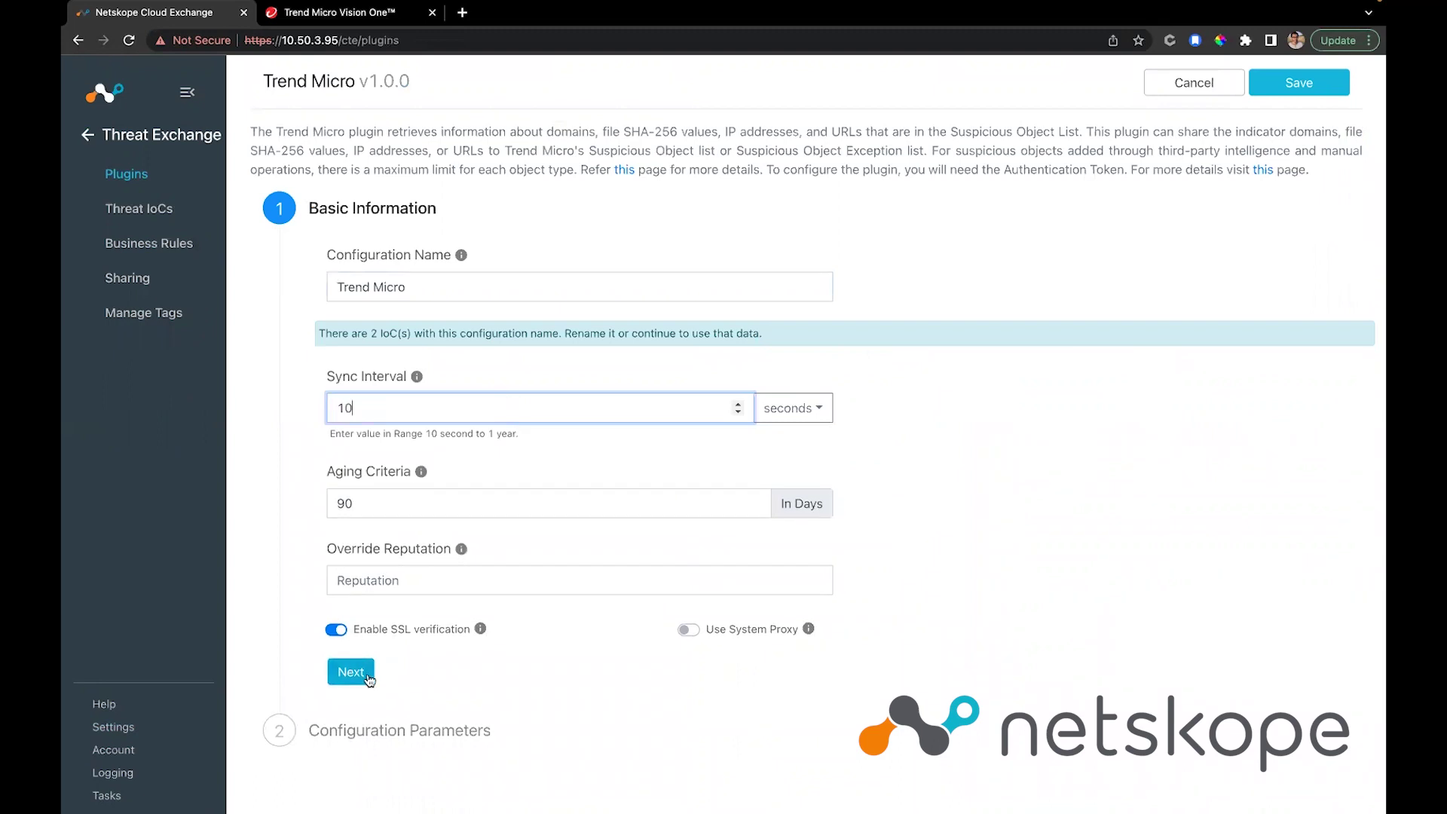
Step: Proceed to Configuration Parameters, inspect the Data Region options, then go to Vision One
click(368, 679)
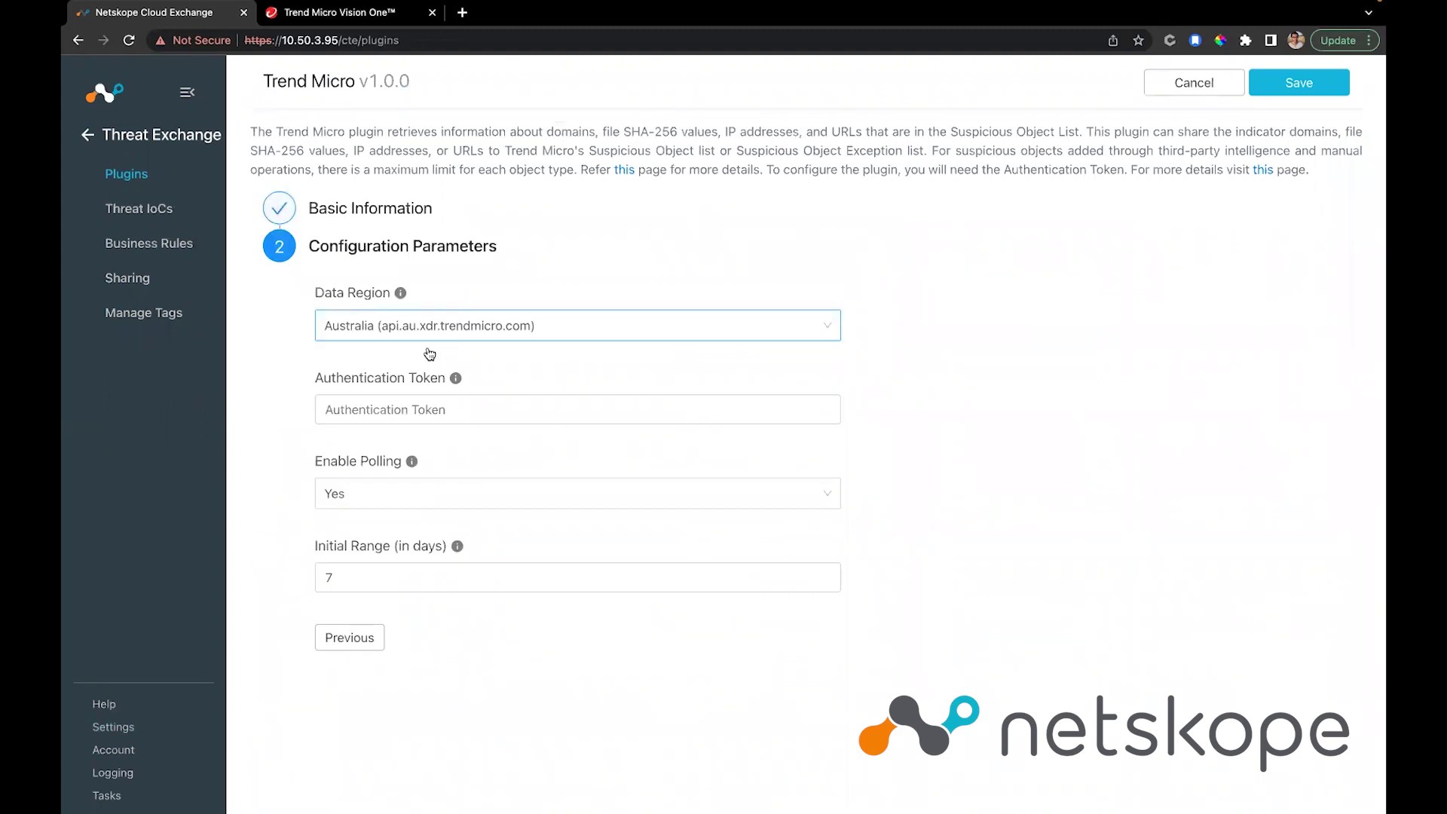
click(377, 333)
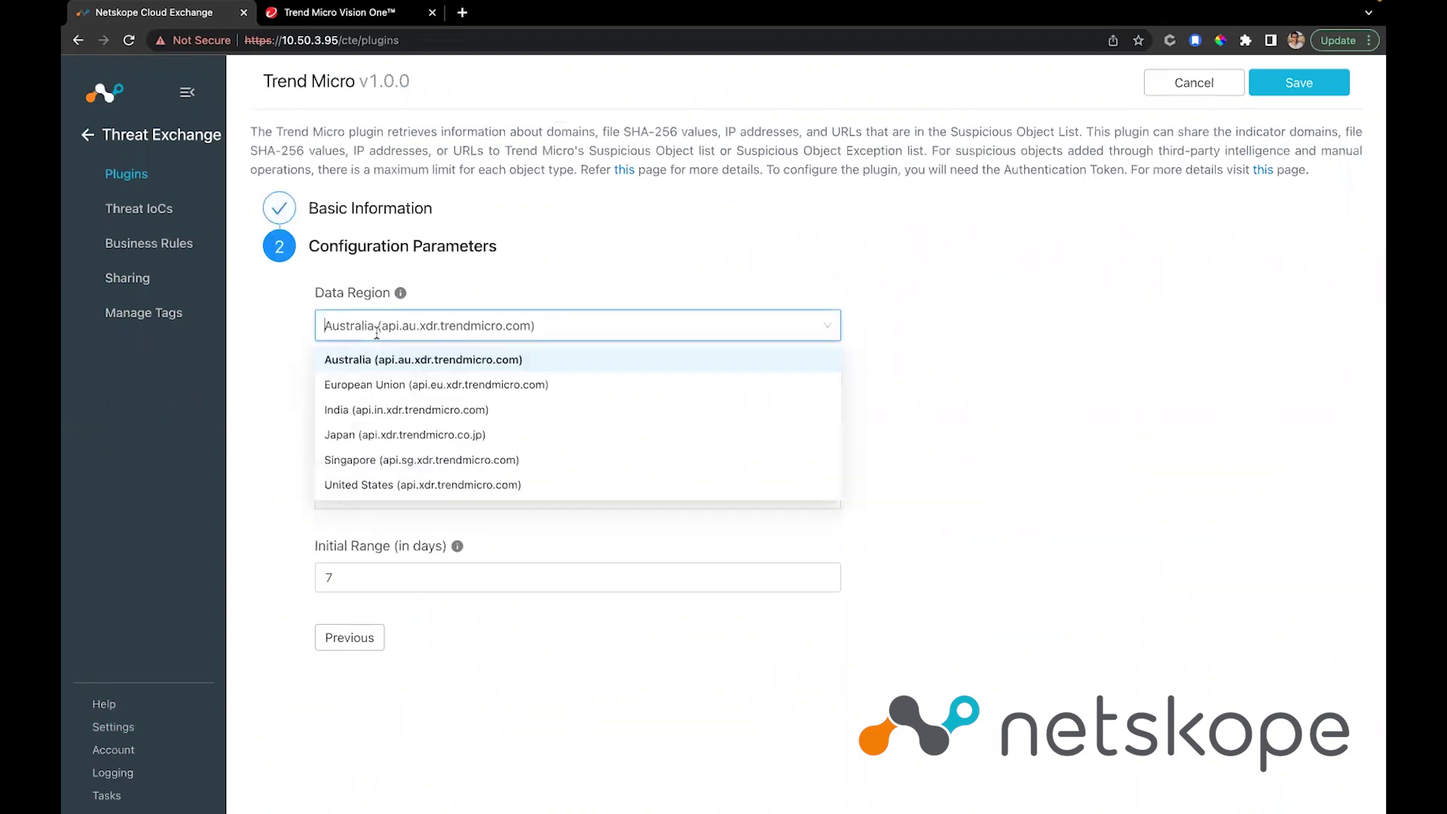
click(377, 333)
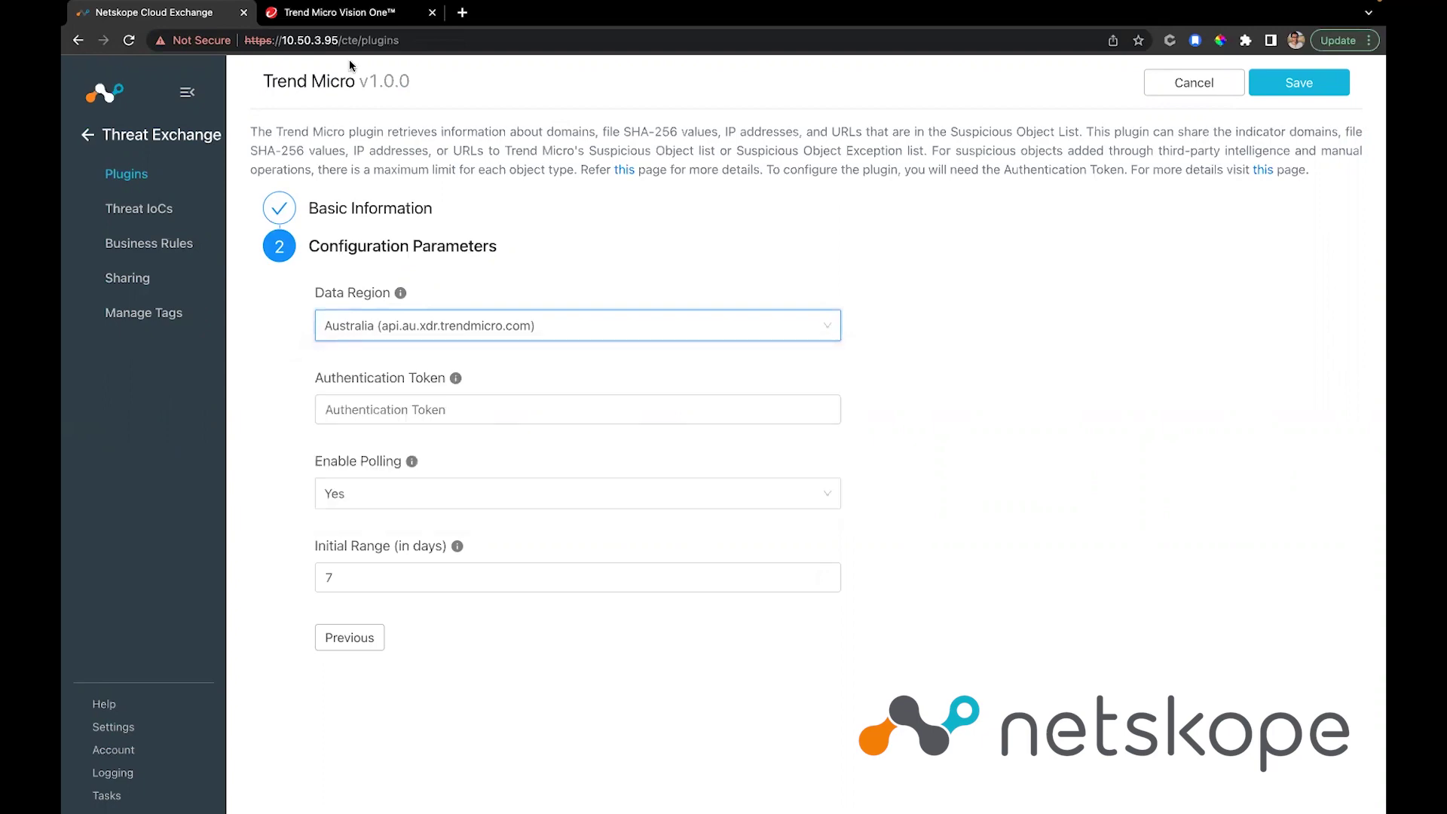
click(361, 15)
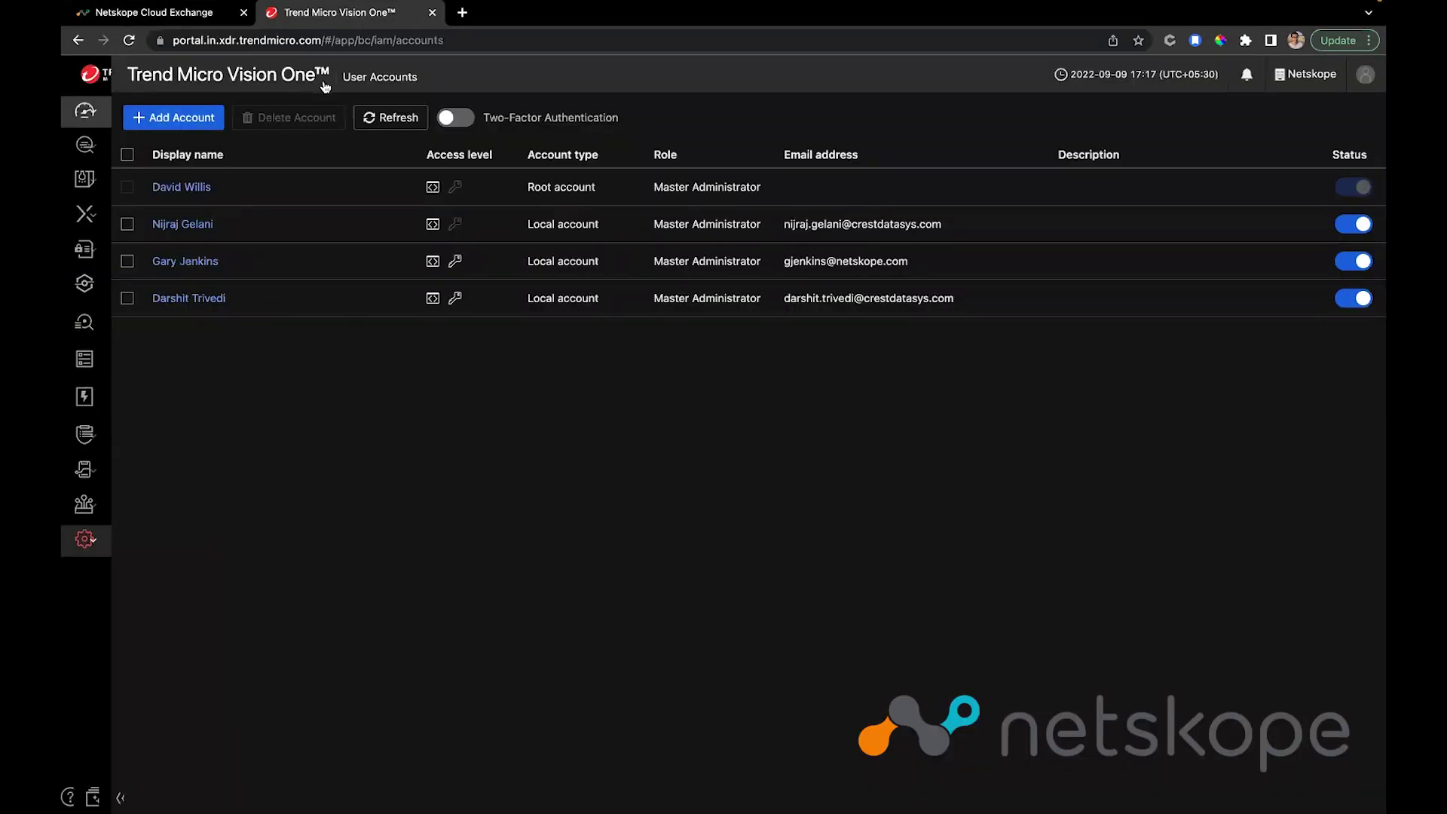
Step: Load the bare Vision One portal address and confirm it is the India region
mouse_move(105, 78)
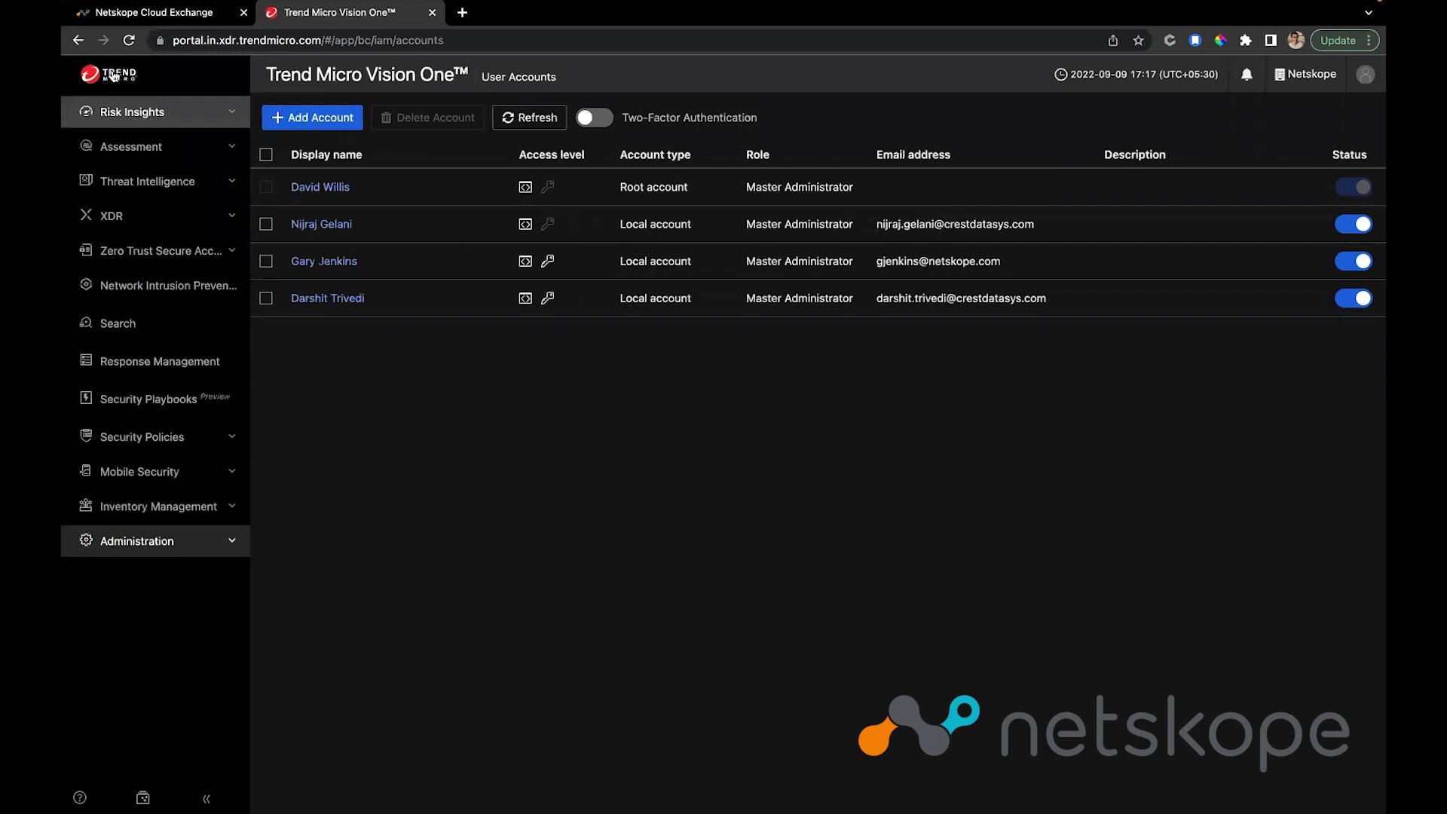
click(444, 40)
drag(445, 40, 327, 42)
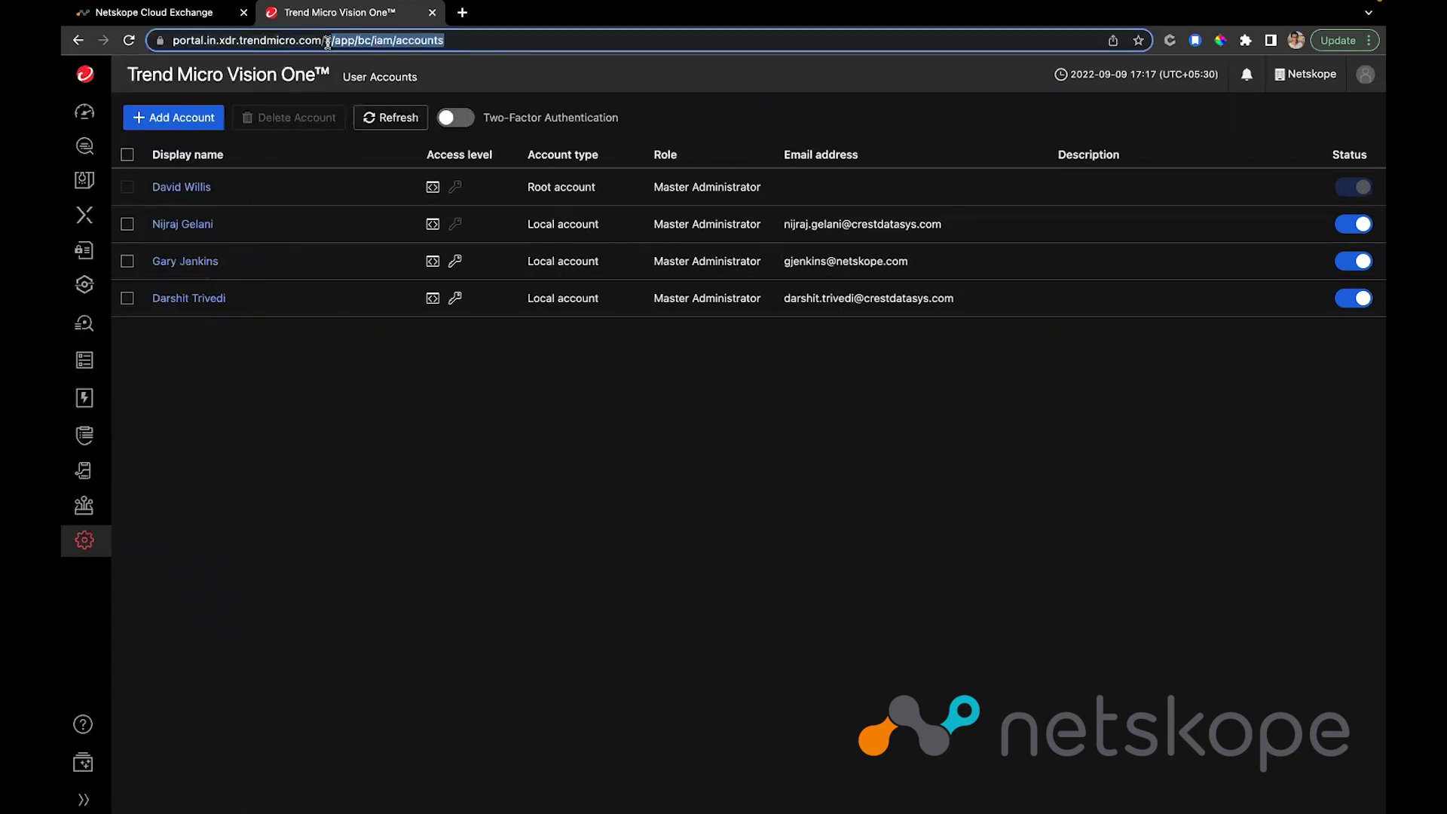
key(BackSpace)
key(Return)
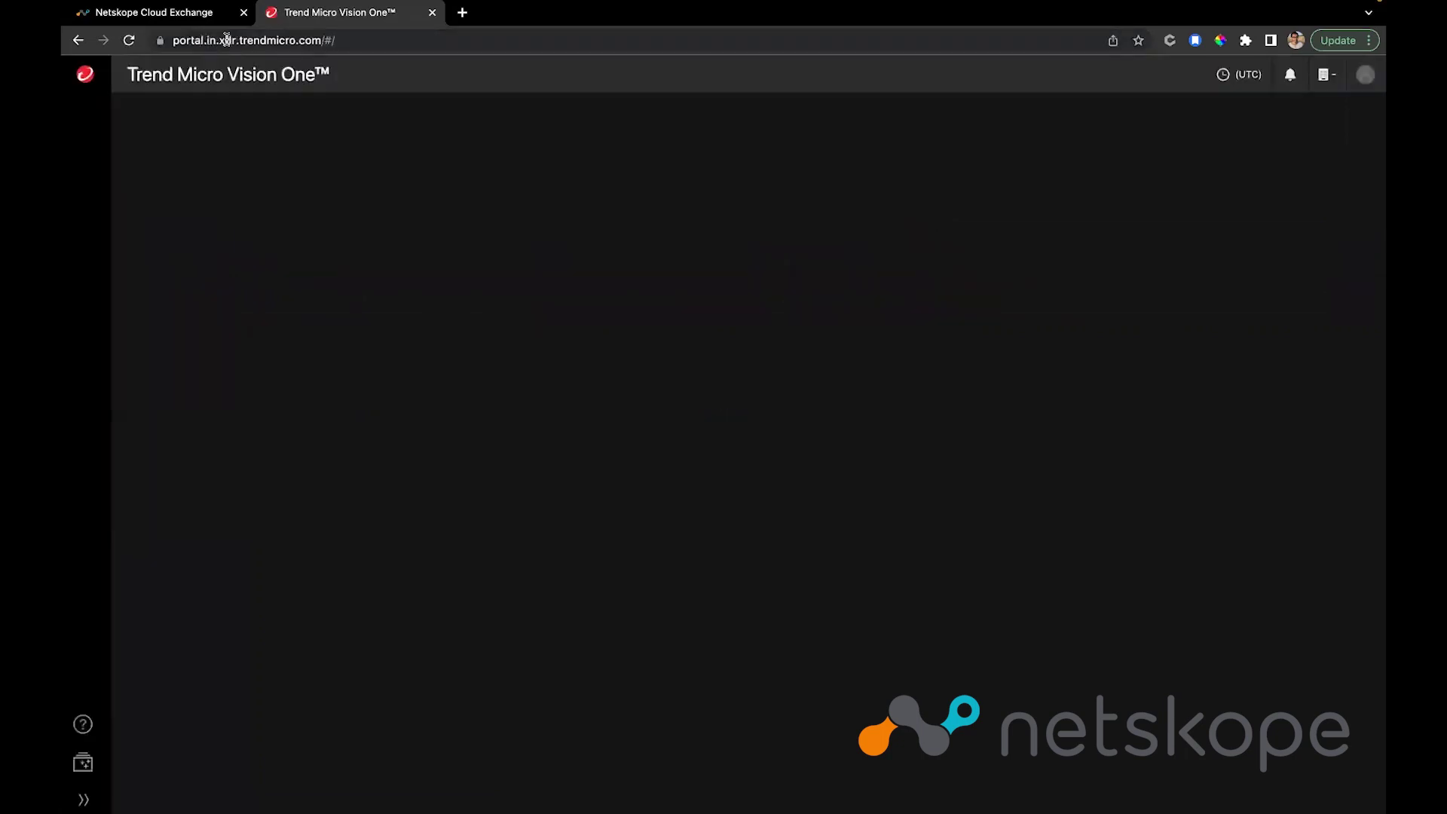
click(173, 40)
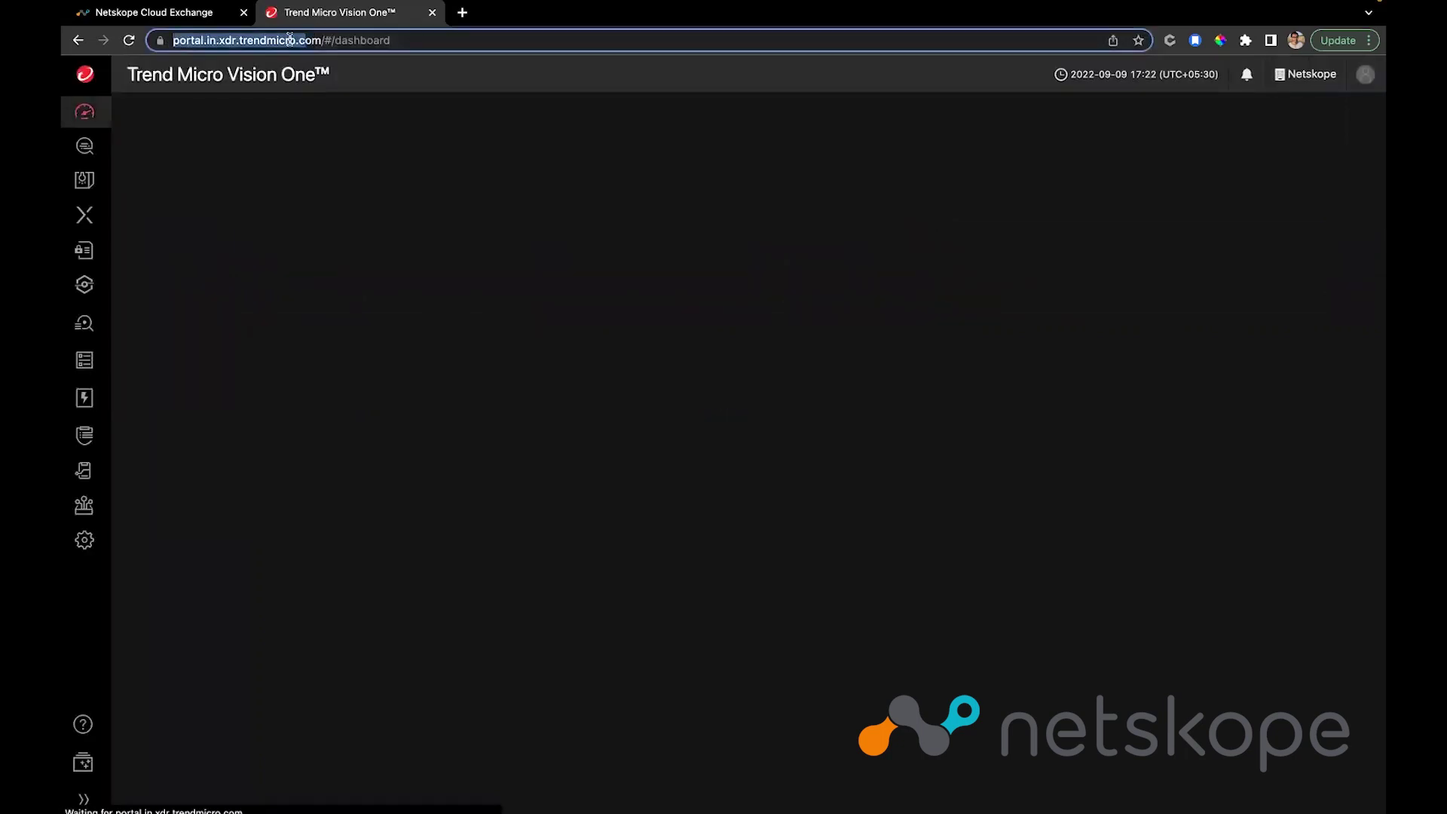
click(244, 40)
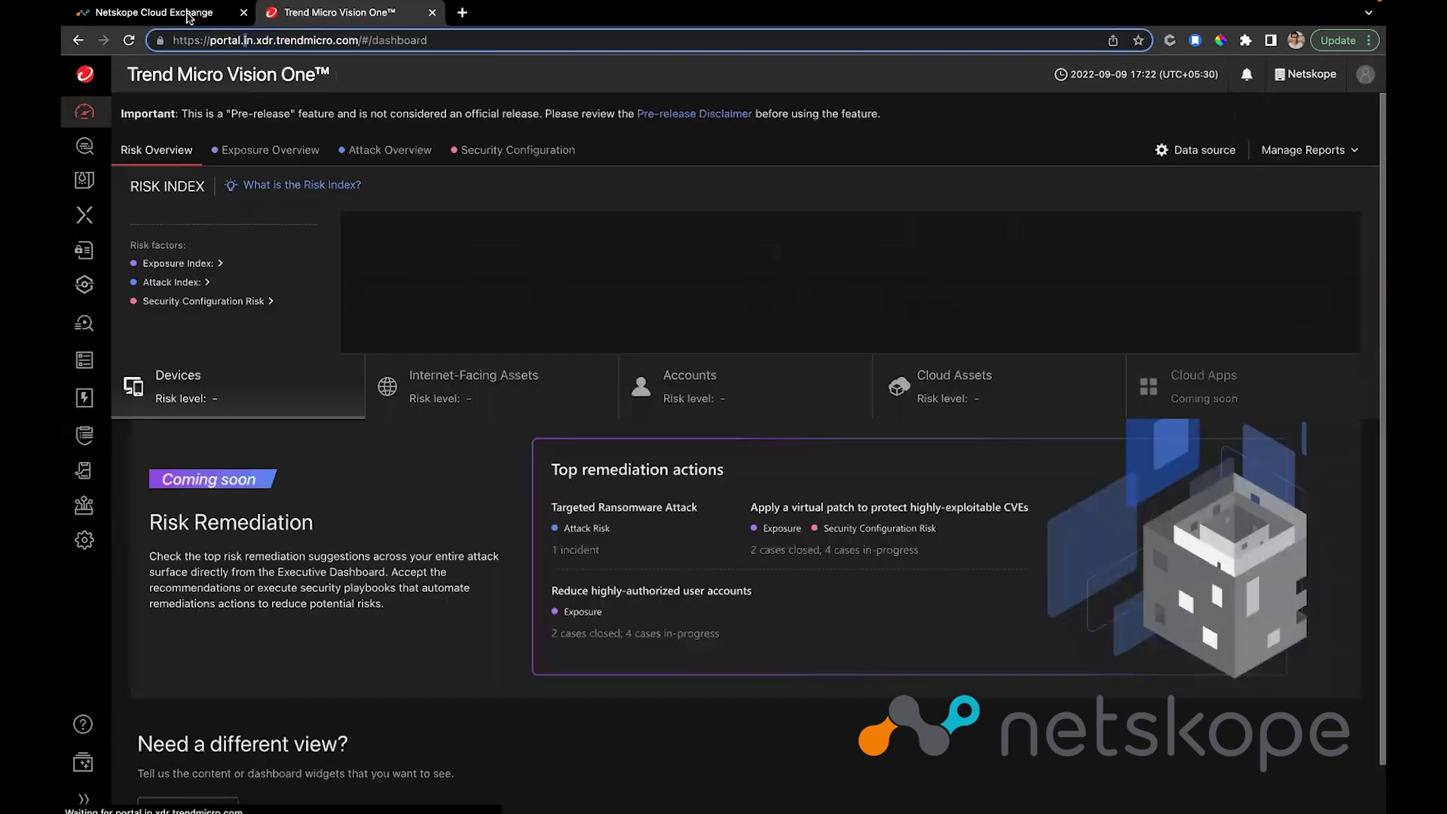
Step: Set the Trend Micro plugin's Data Region to India in Cloud Exchange
click(143, 12)
click(430, 323)
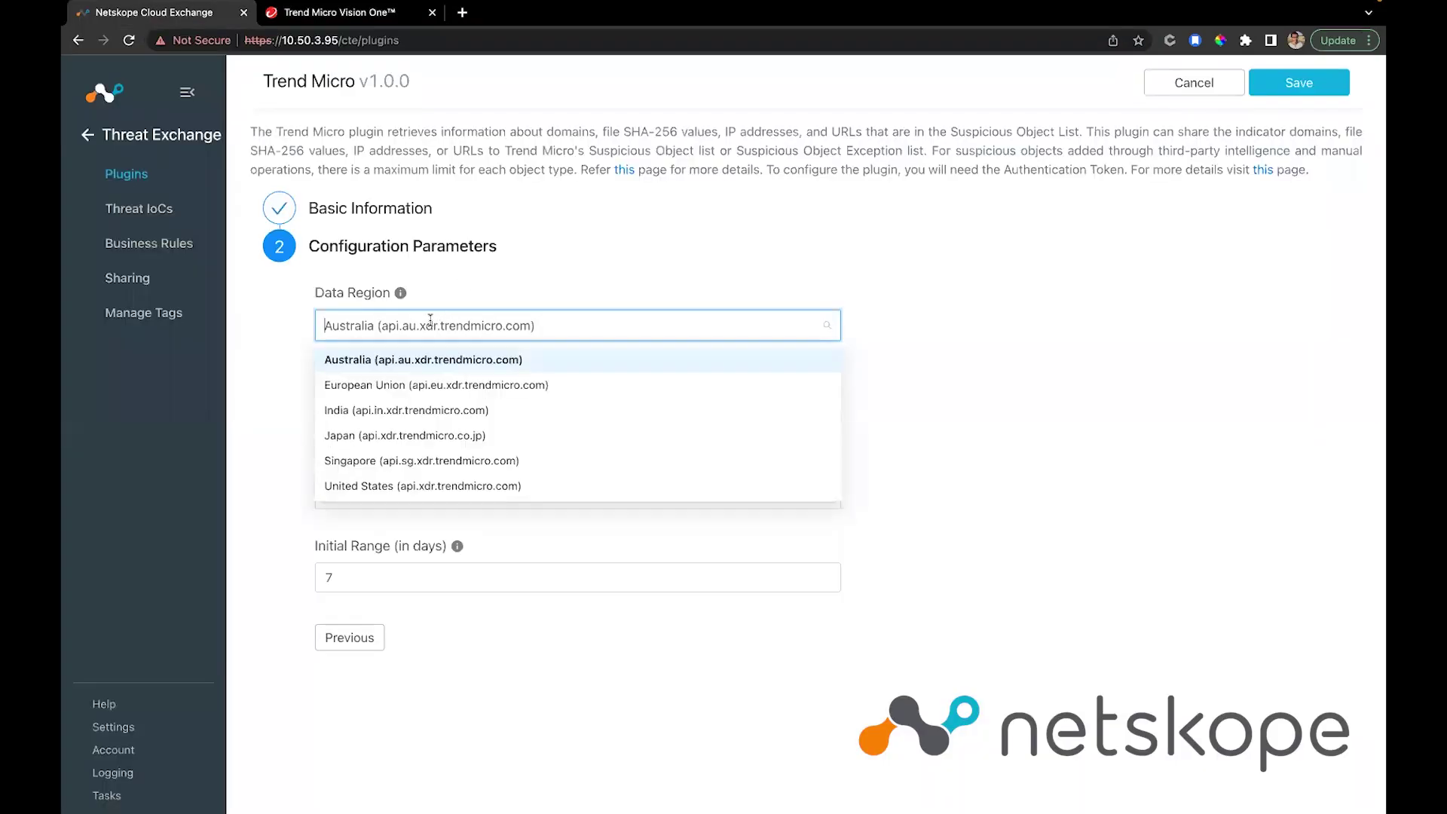
click(441, 410)
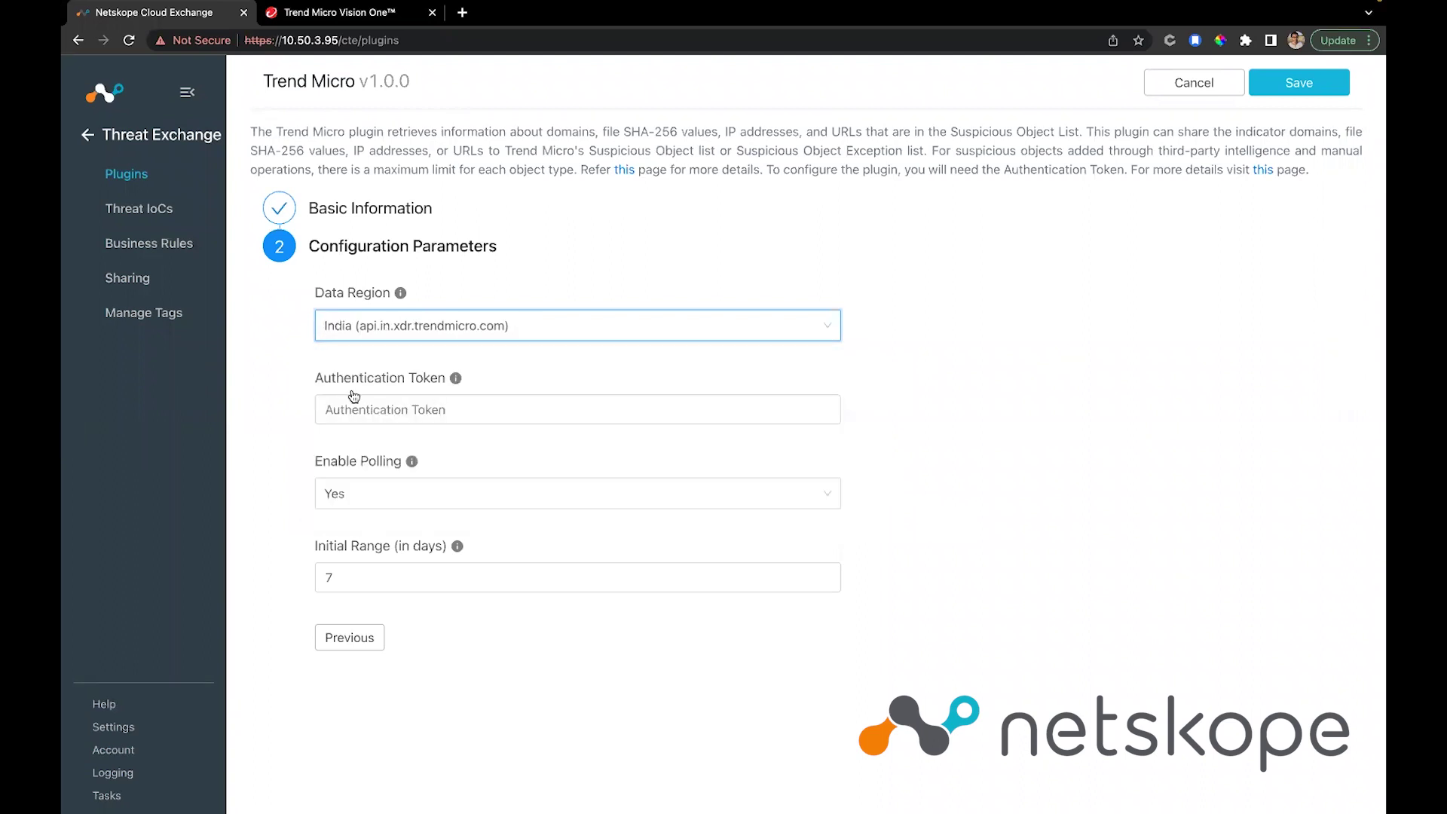
click(386, 411)
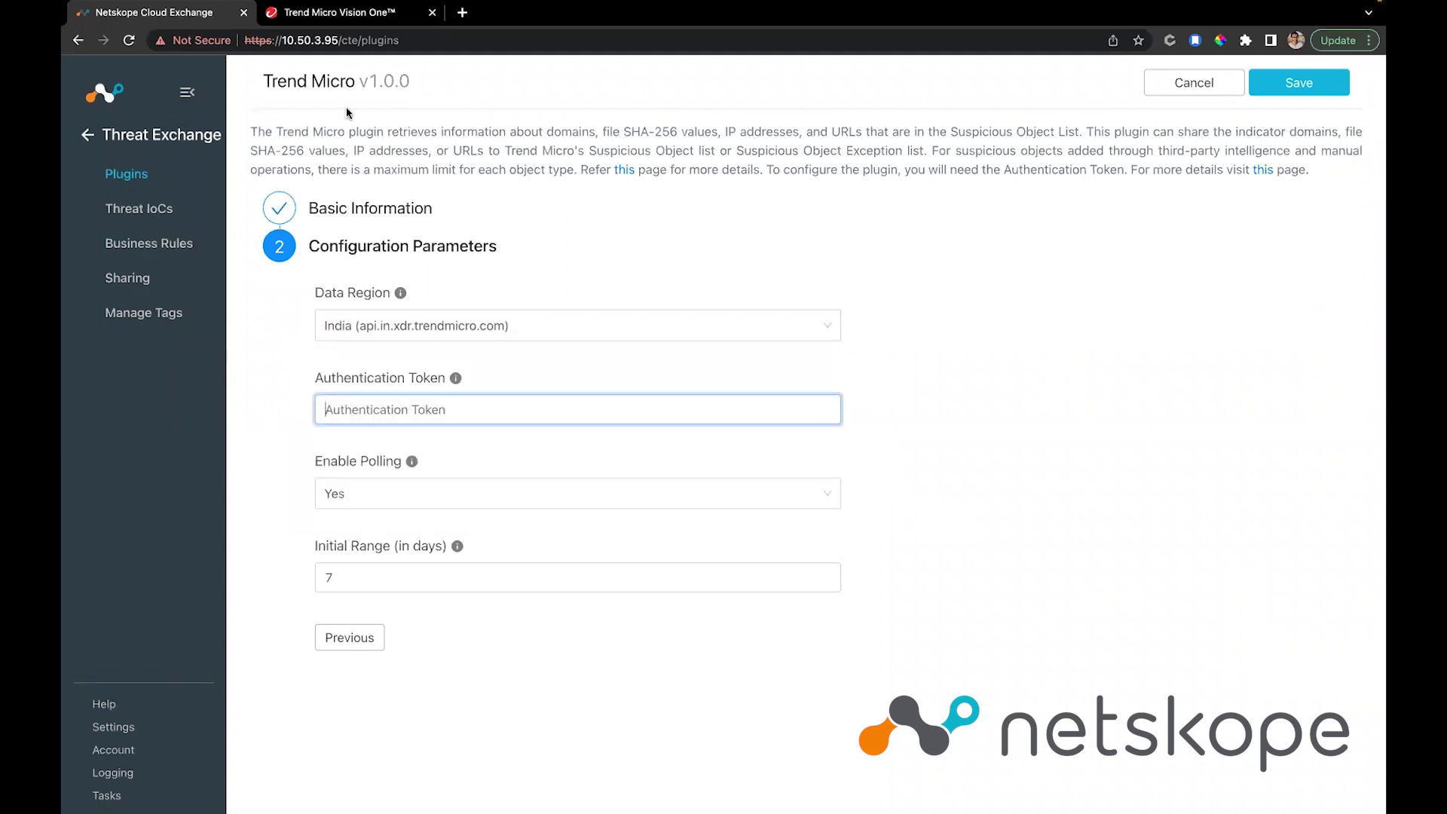
click(322, 13)
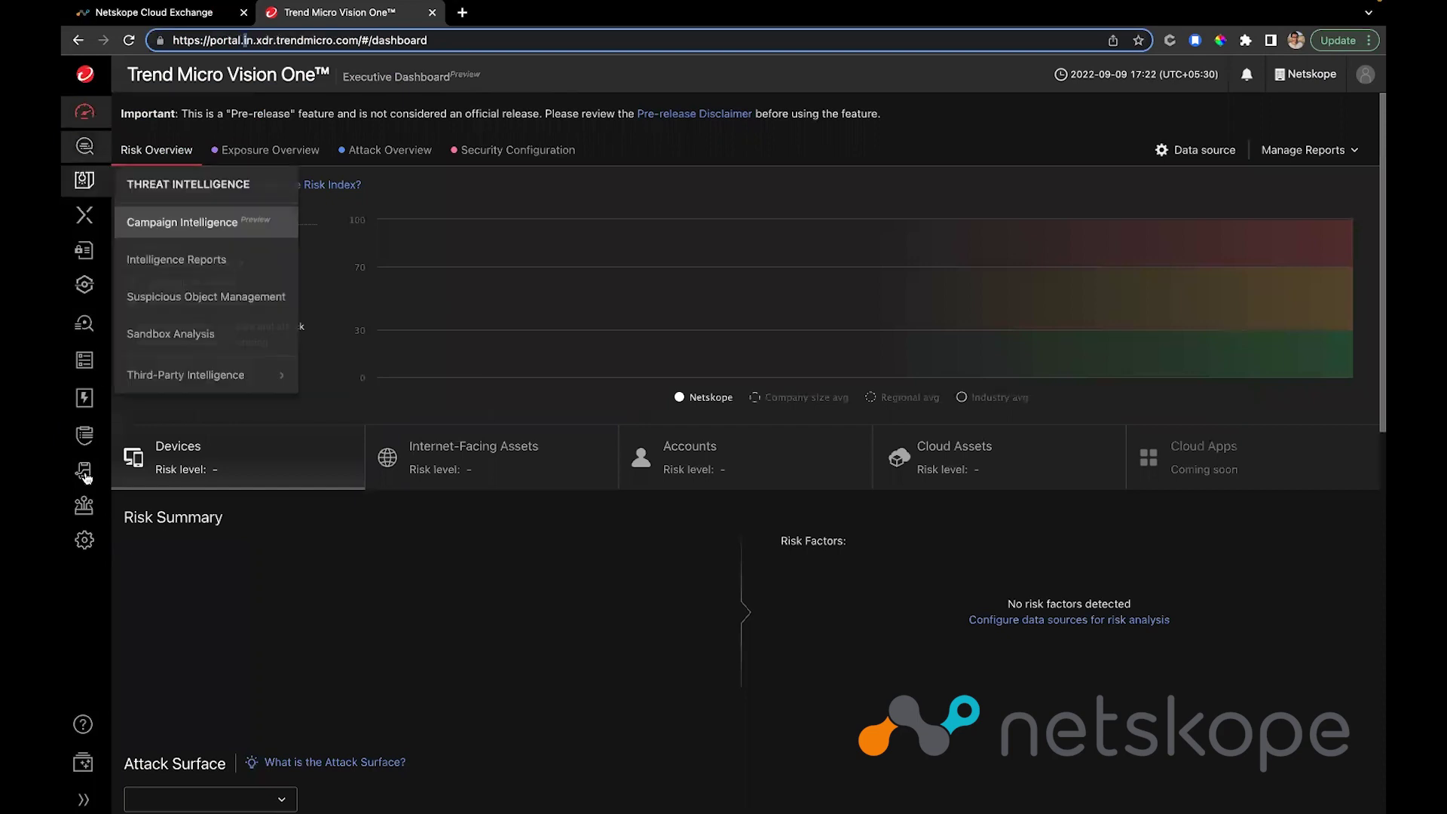
Step: Generate a new authentication token for the local administrator account and save the account
mouse_move(89, 557)
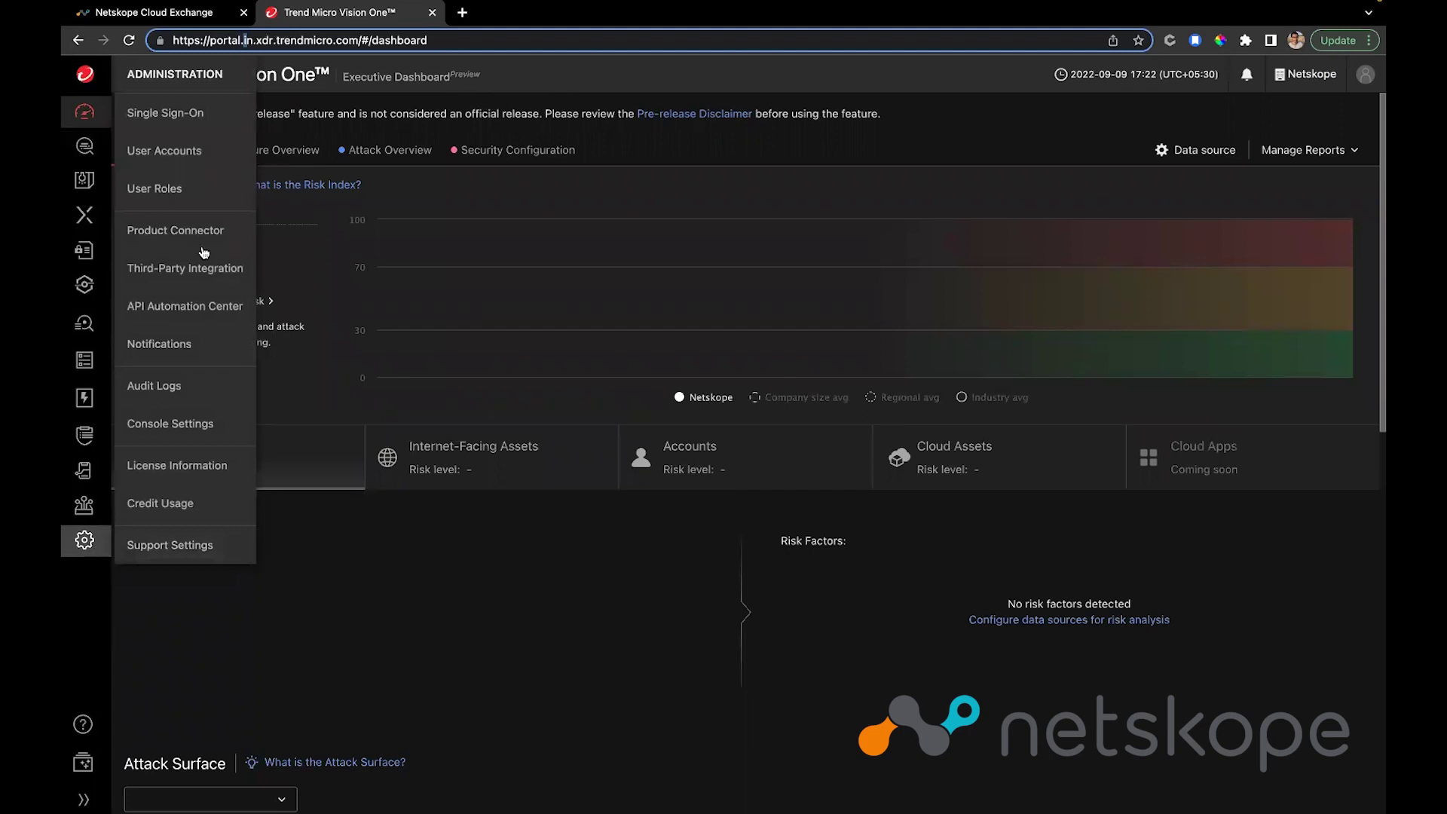
click(193, 153)
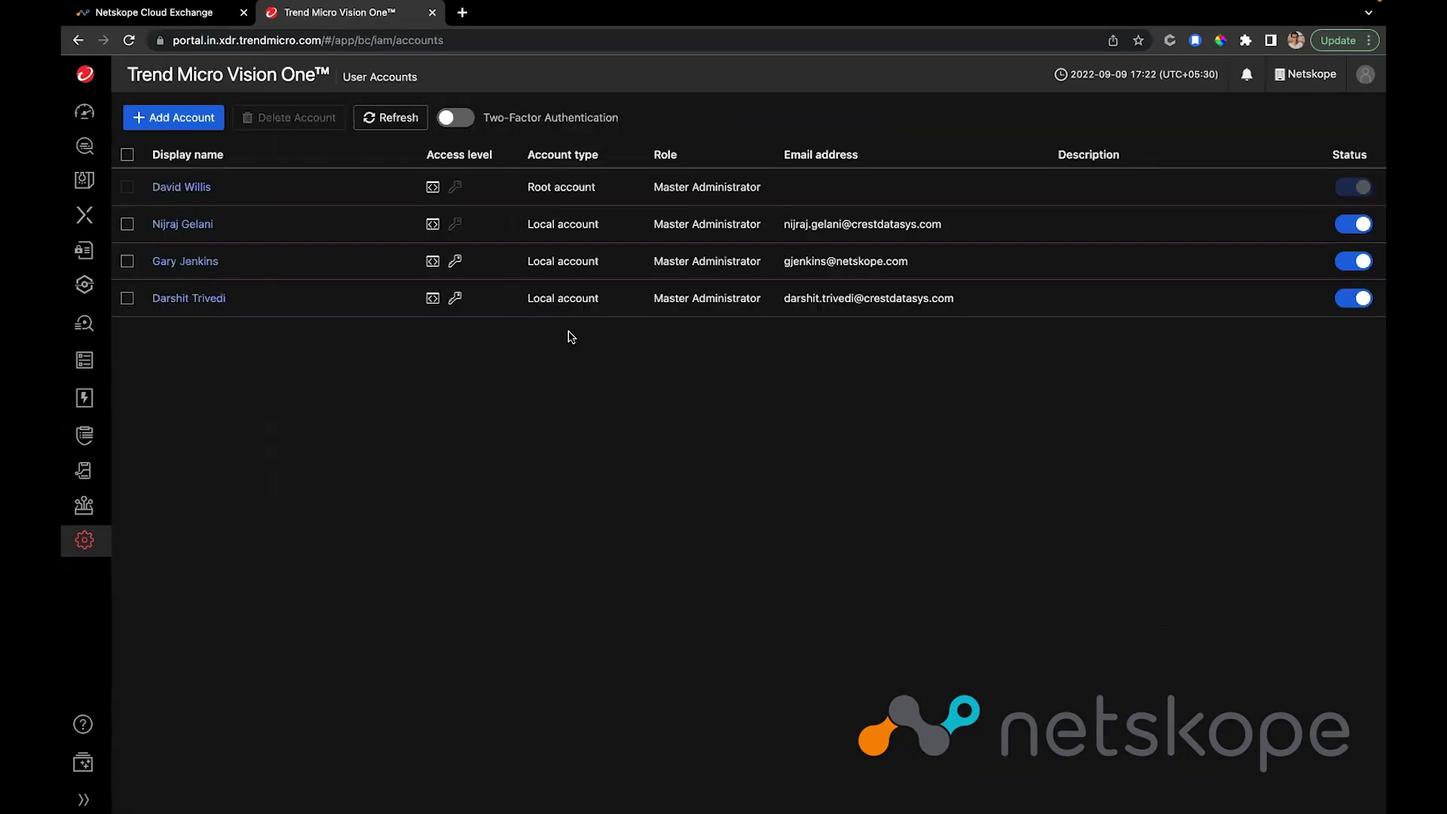
click(194, 224)
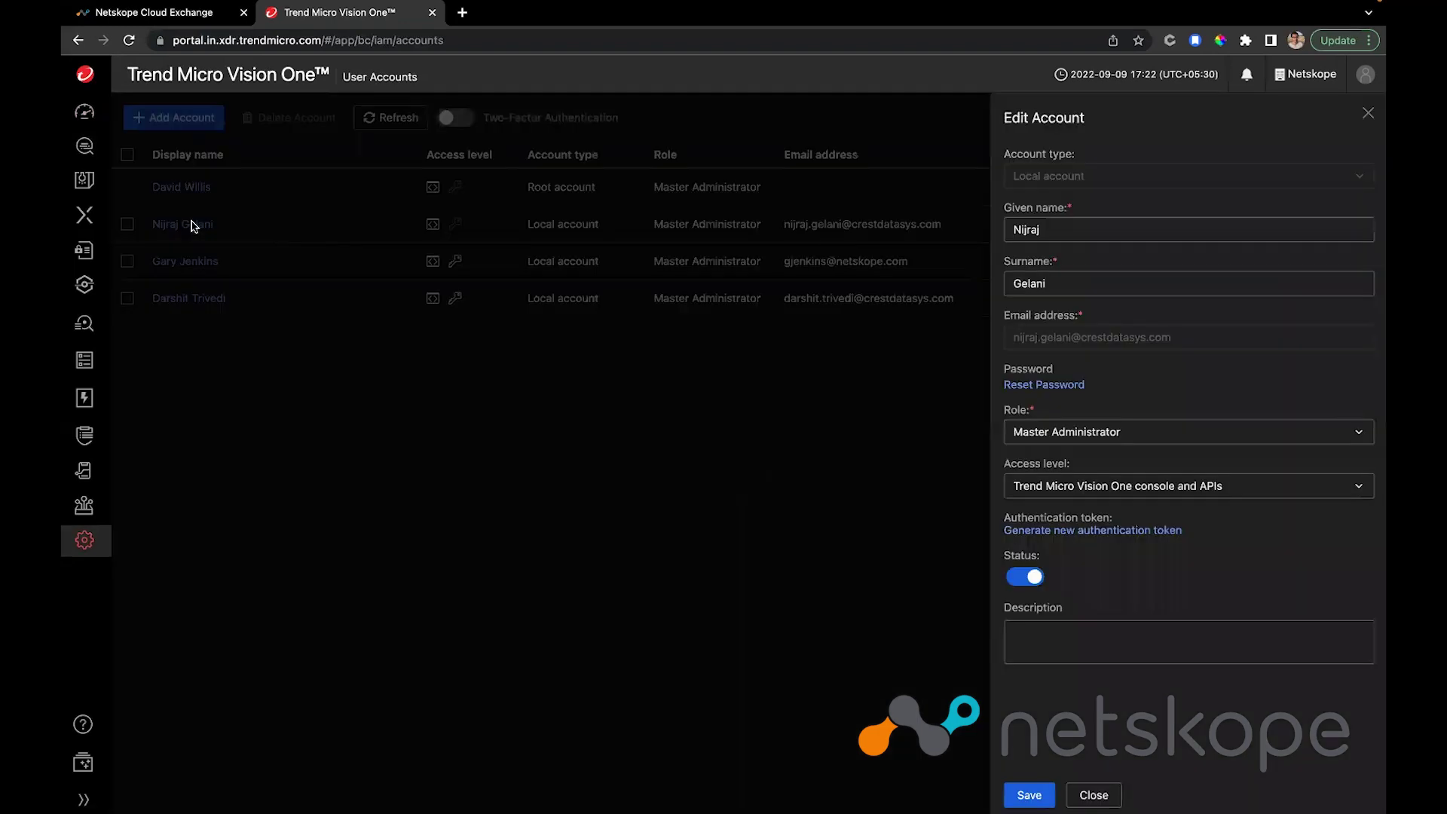
click(1098, 532)
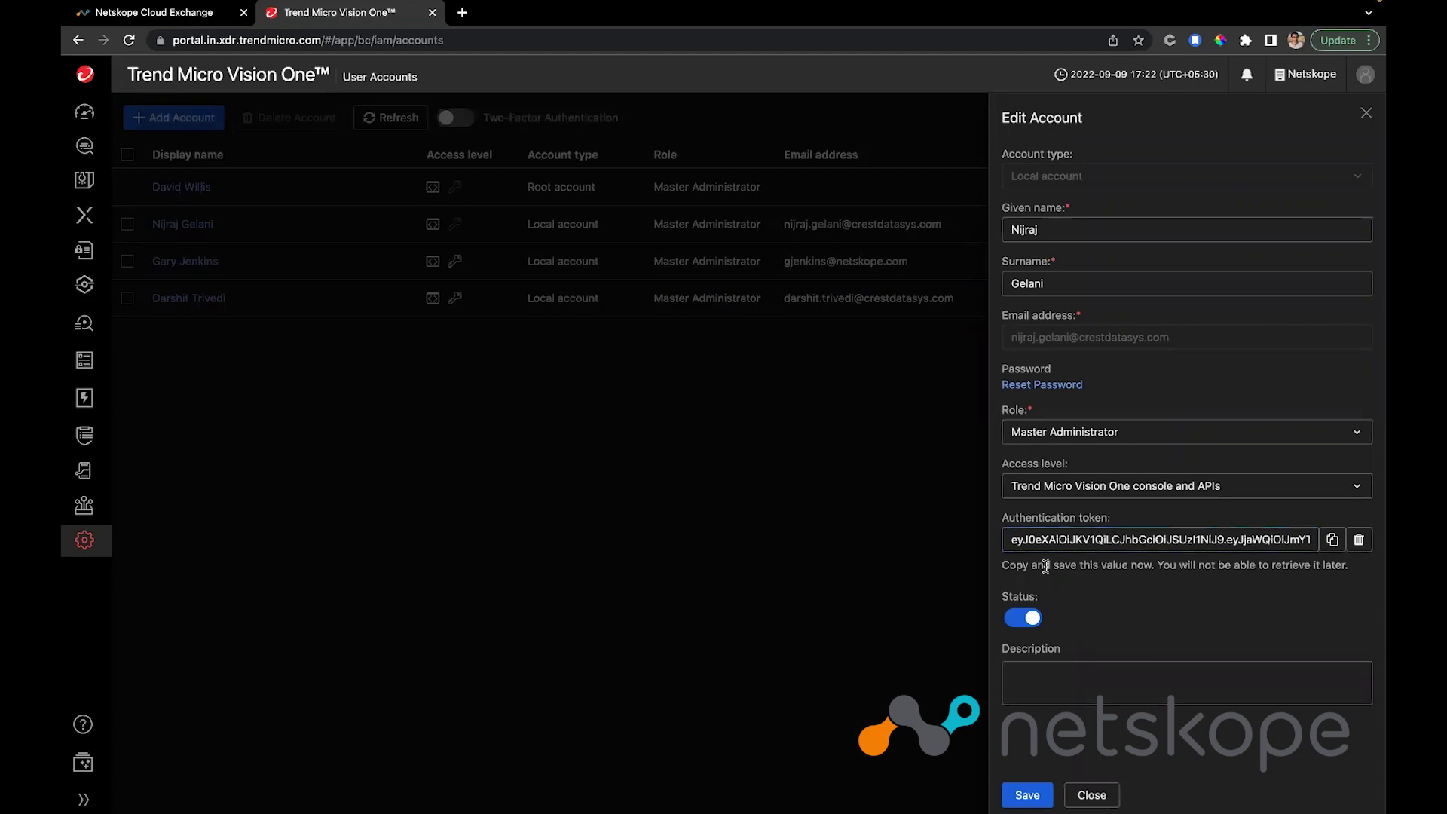
click(1030, 795)
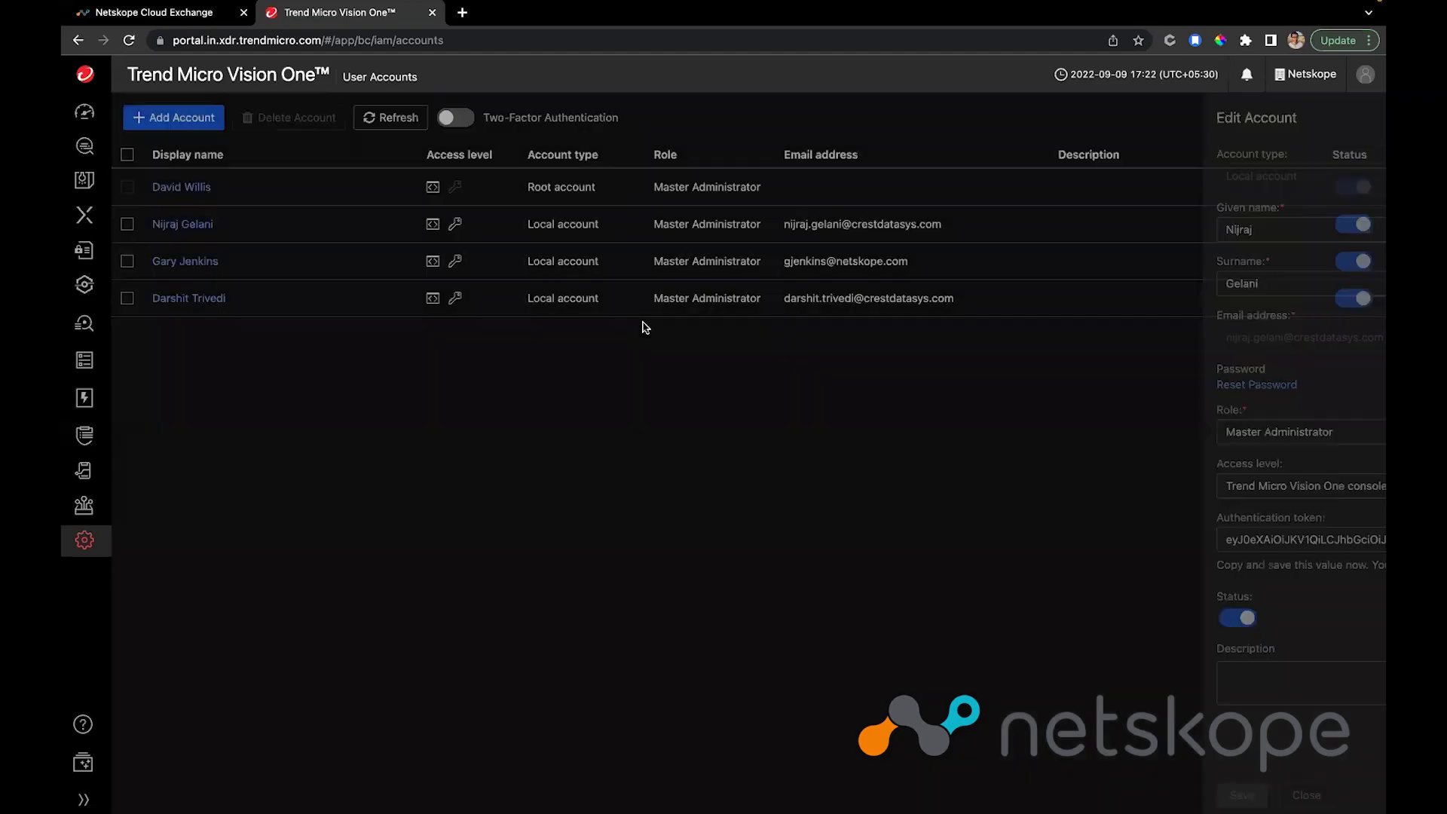
Step: Paste the new token, keep polling enabled with a 7-day initial range, and save the plugin
click(189, 12)
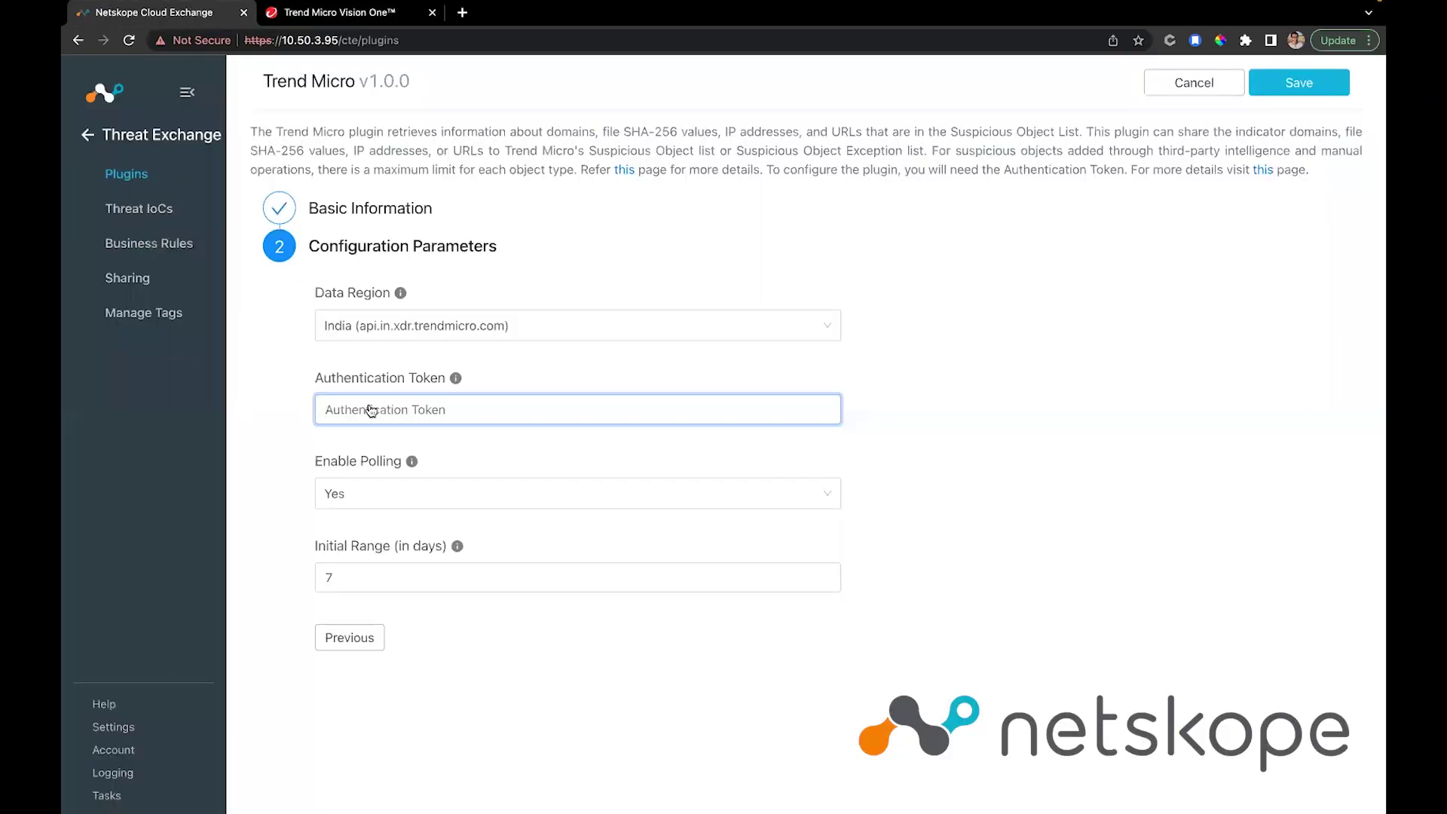
key(super+v)
click(365, 496)
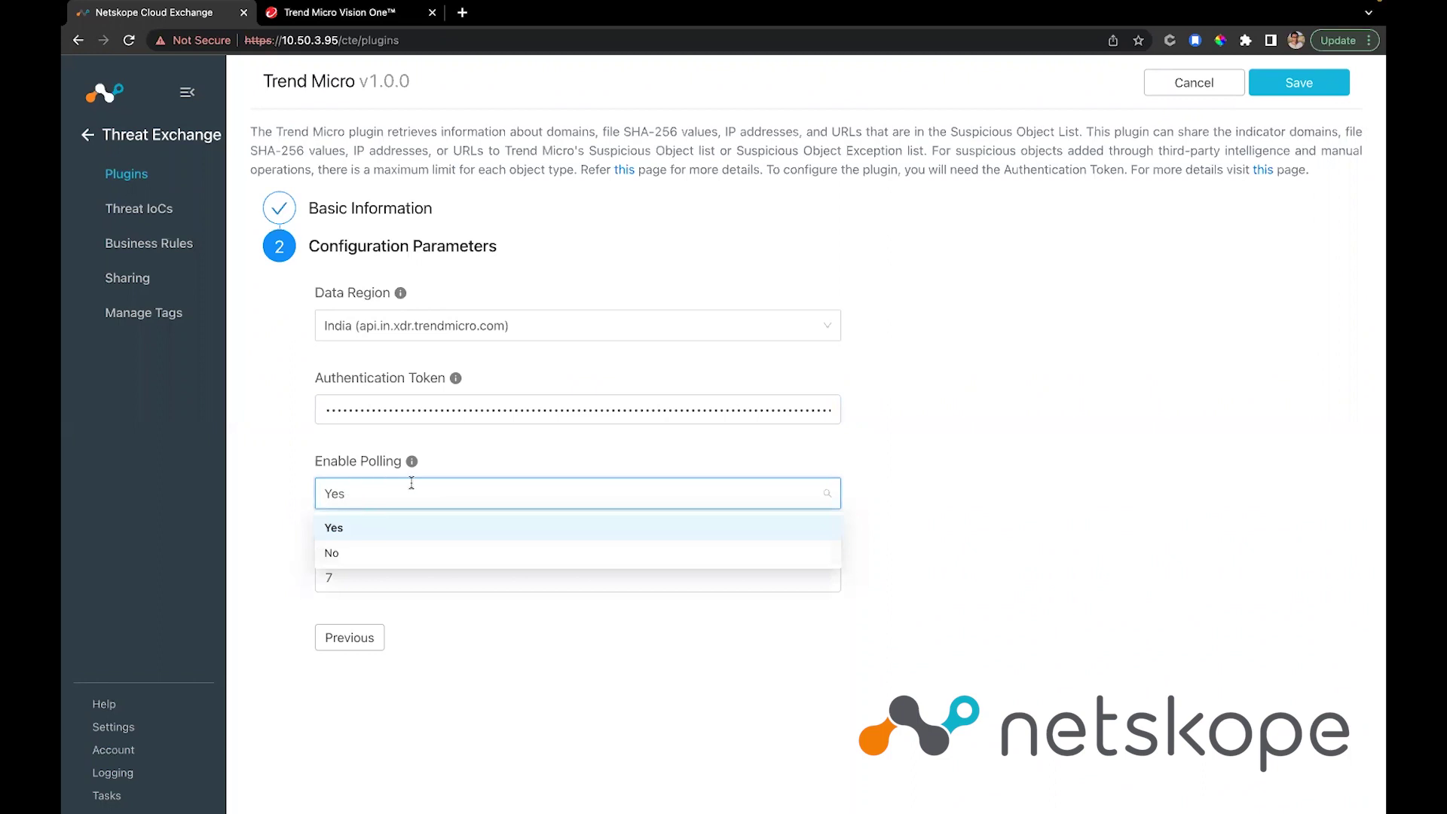
click(386, 490)
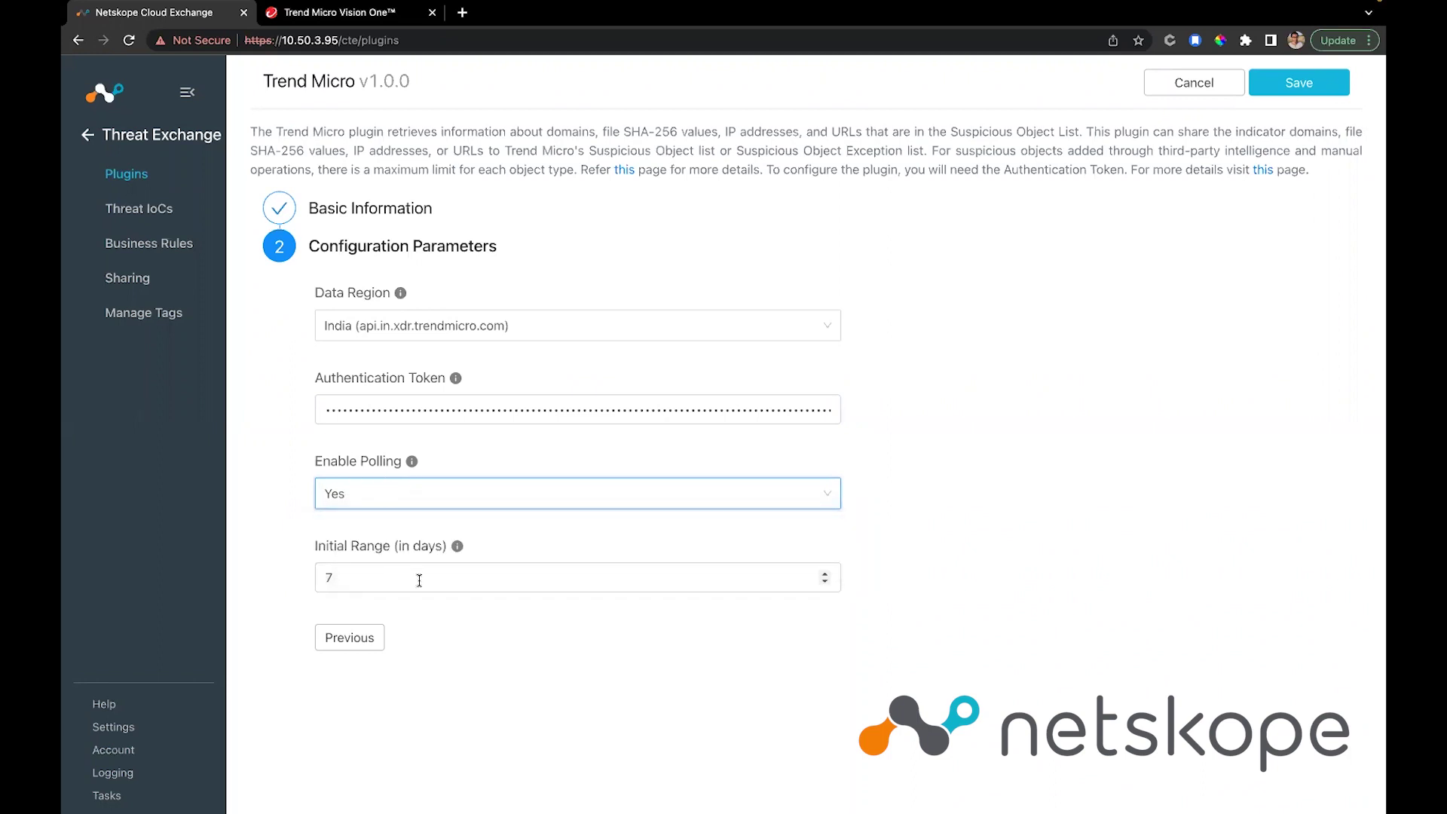
click(344, 585)
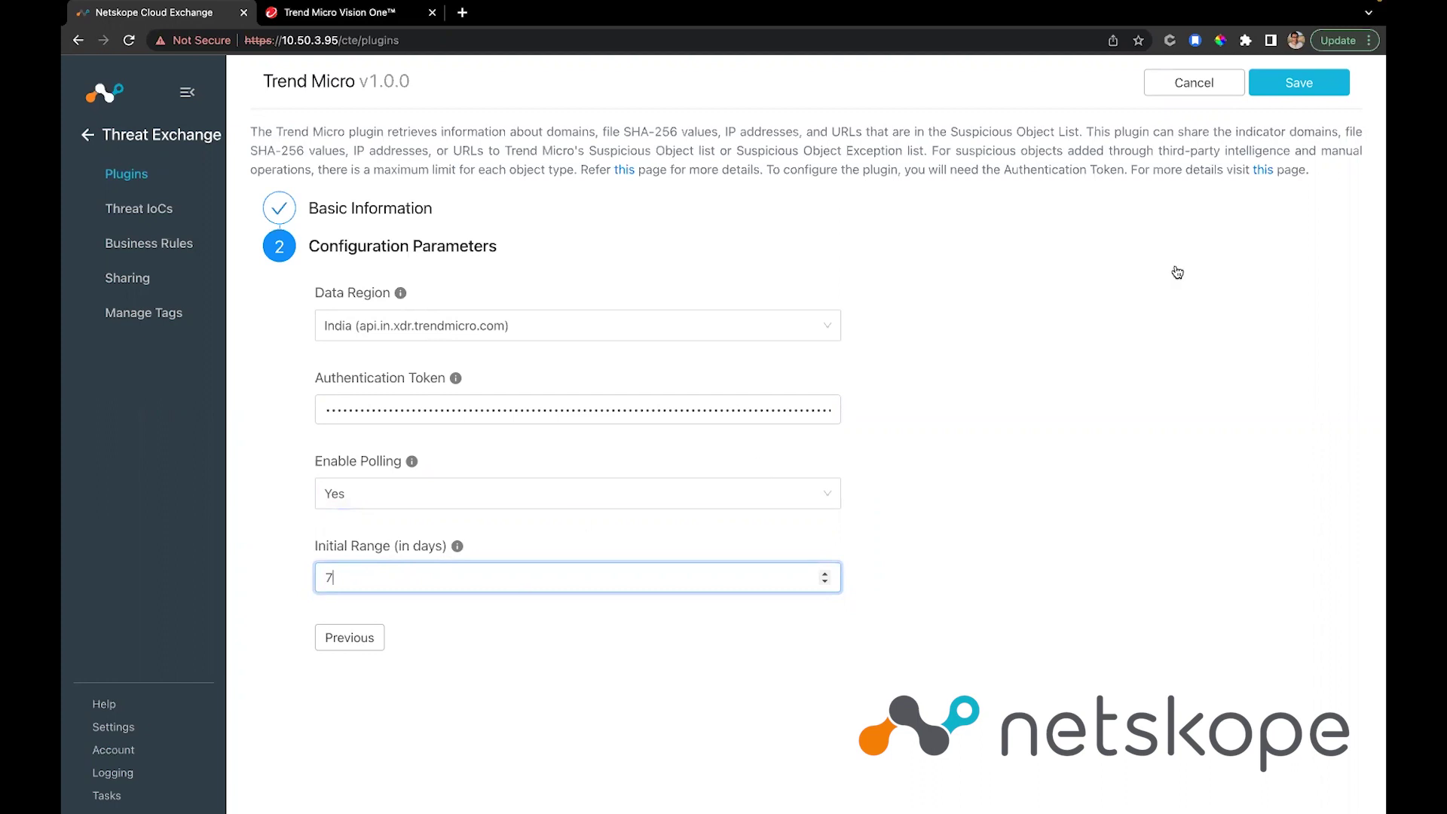
click(1289, 95)
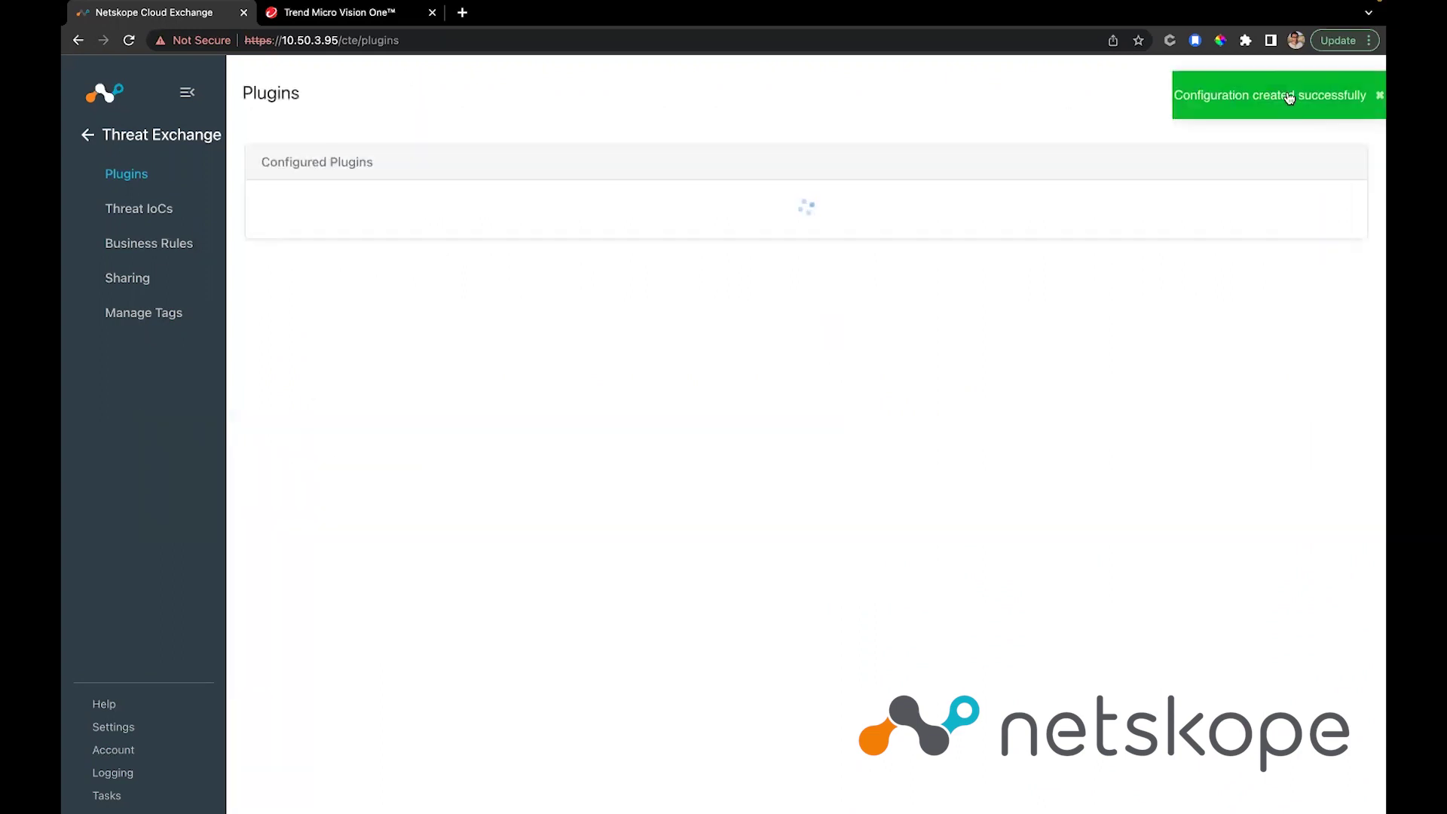
click(1343, 96)
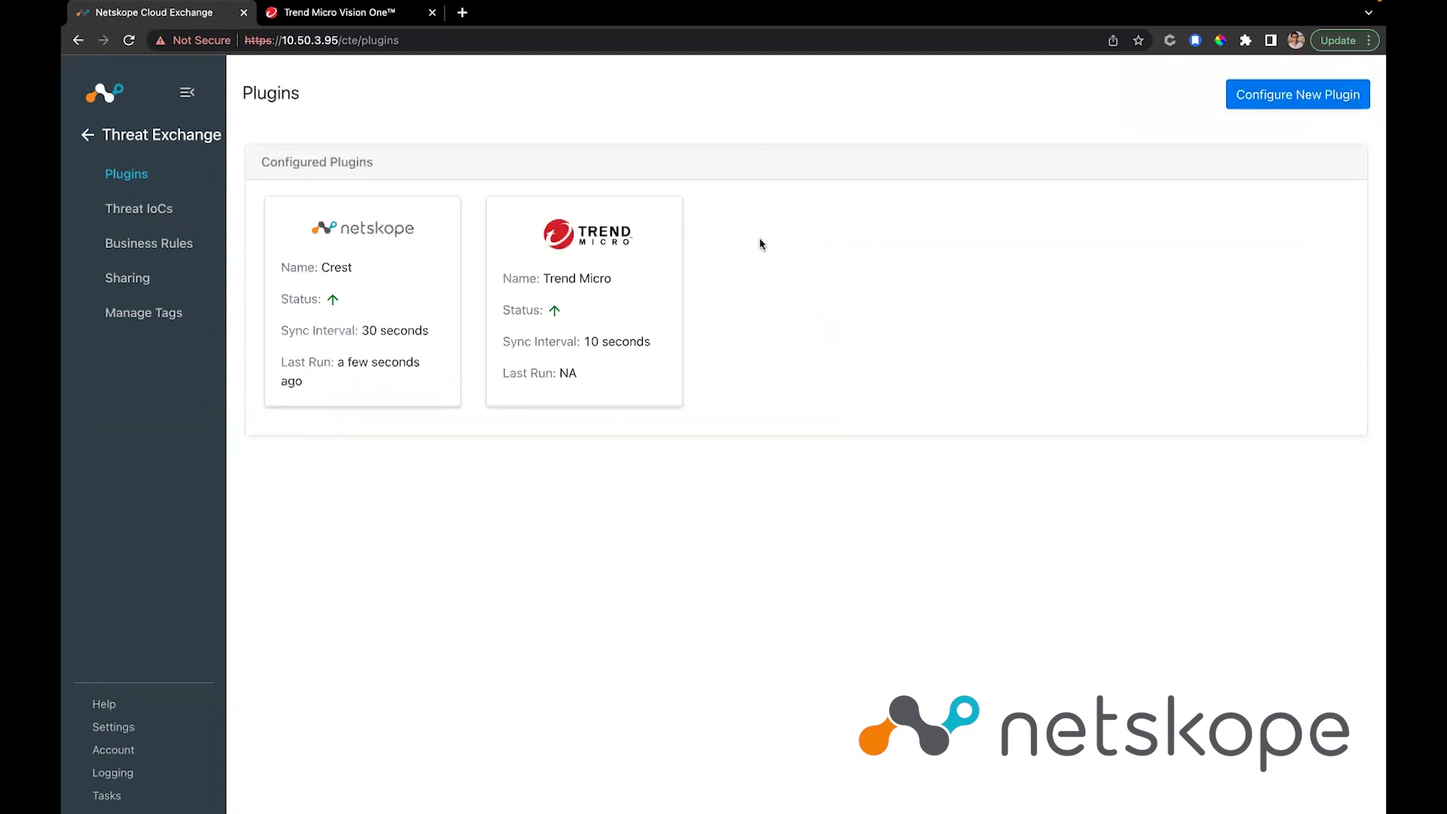
Step: Review Vision One's five suspicious objects under Suspicious Object Management, then return to Cloud Exchange
mouse_move(591, 359)
click(371, 7)
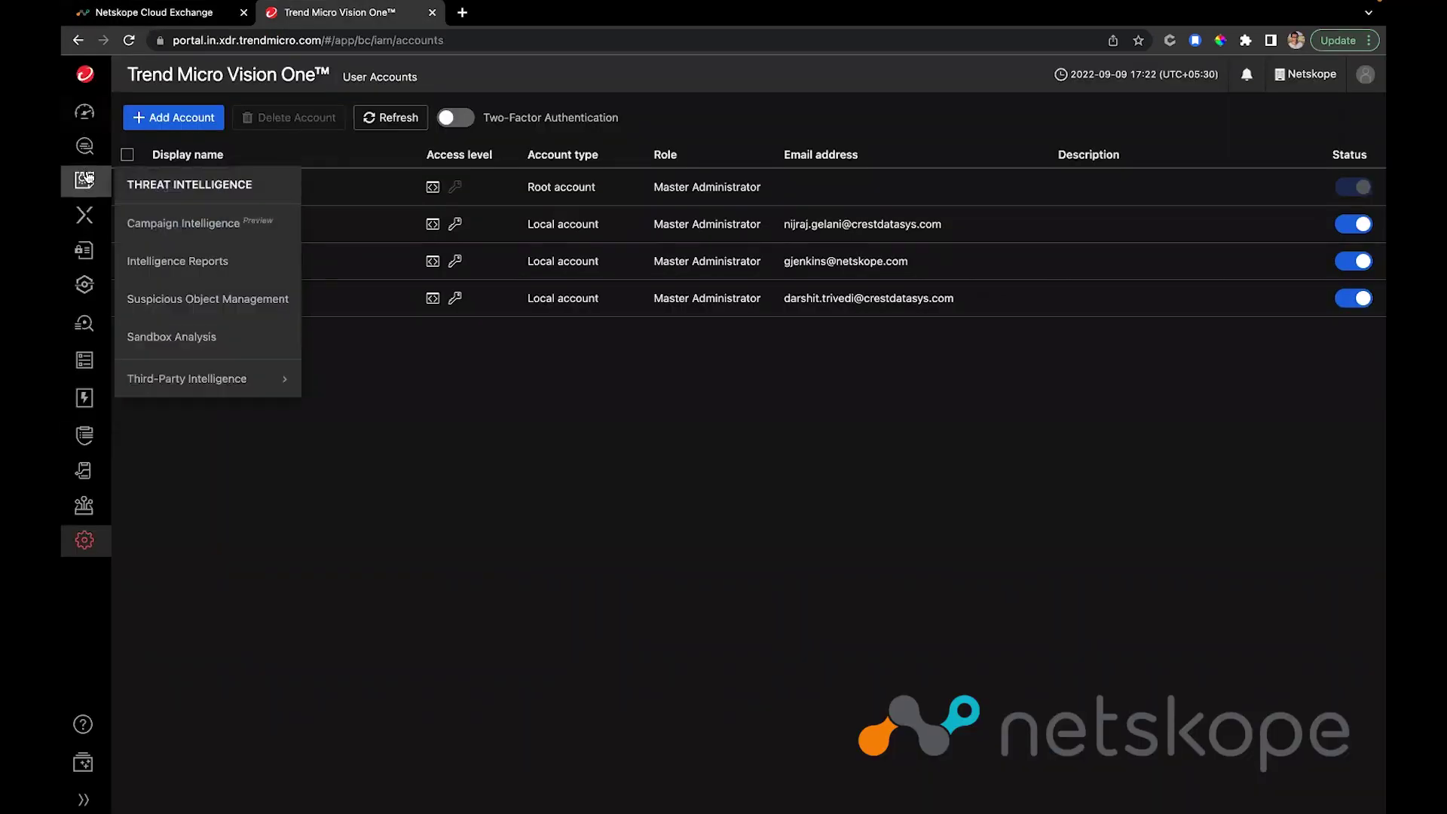
mouse_move(87, 179)
click(235, 313)
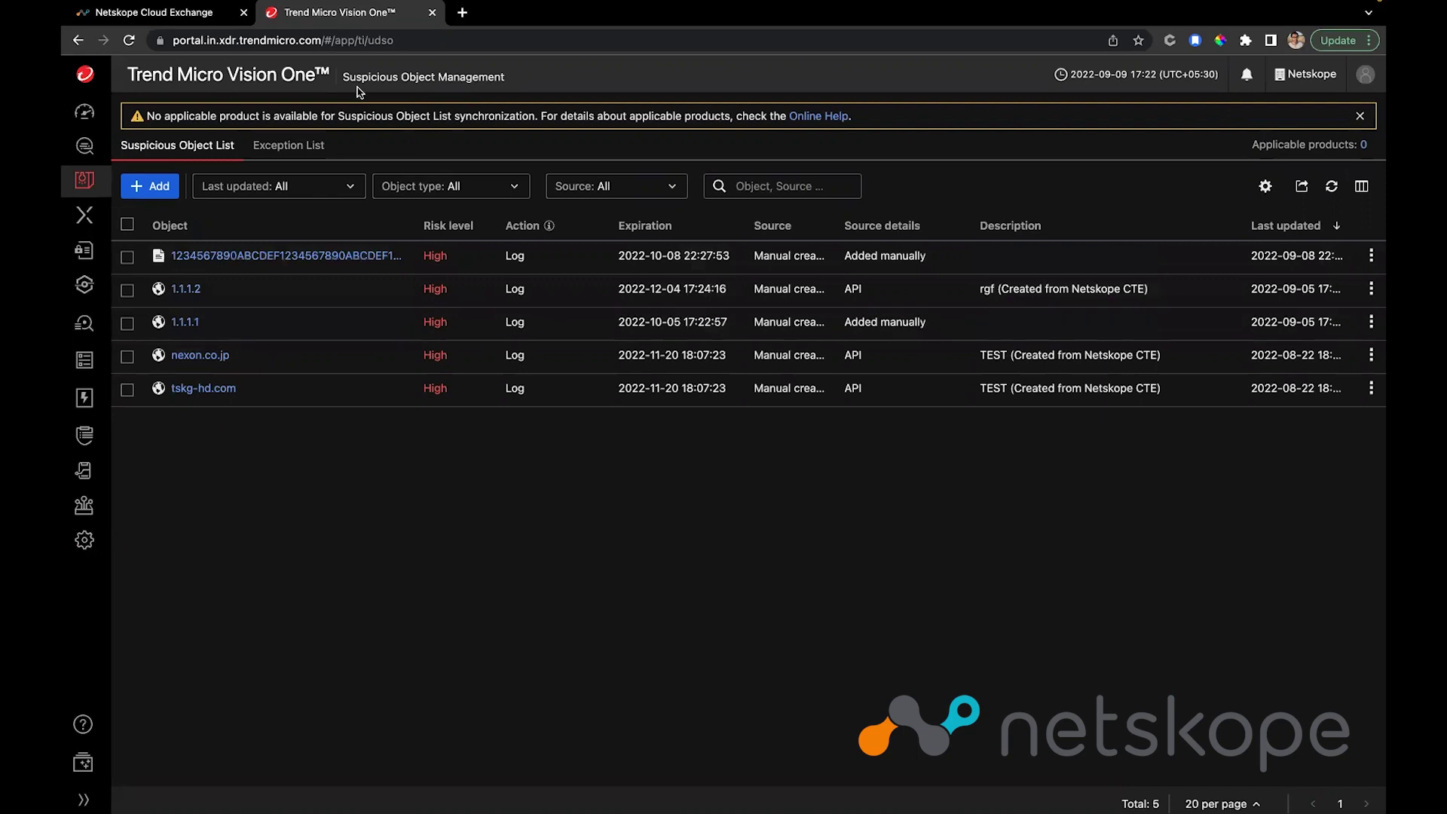
click(155, 13)
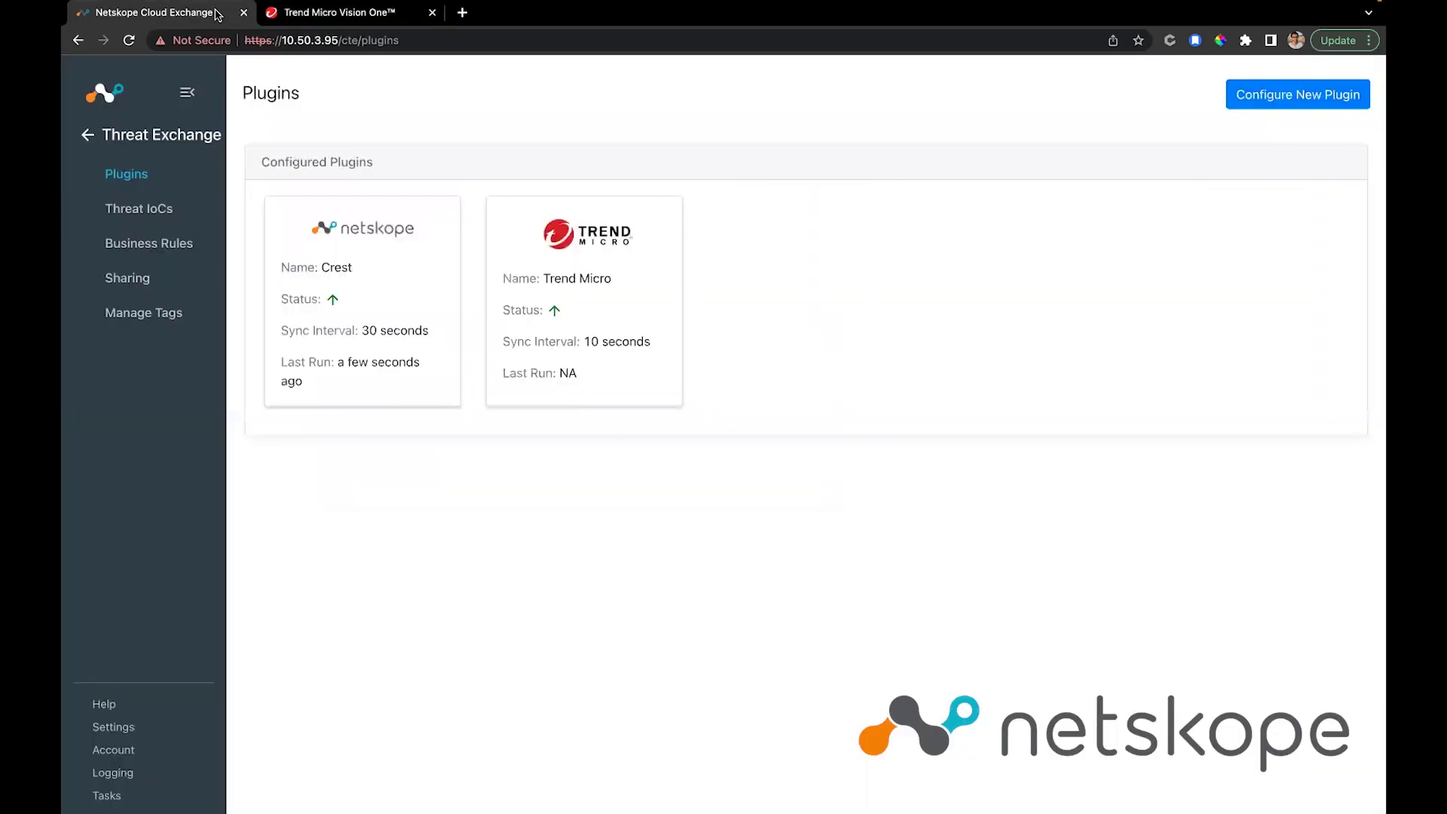
Step: Compare Threat IoCs against Vision One, check Business Rules, then clear the Last Seen filter
click(166, 205)
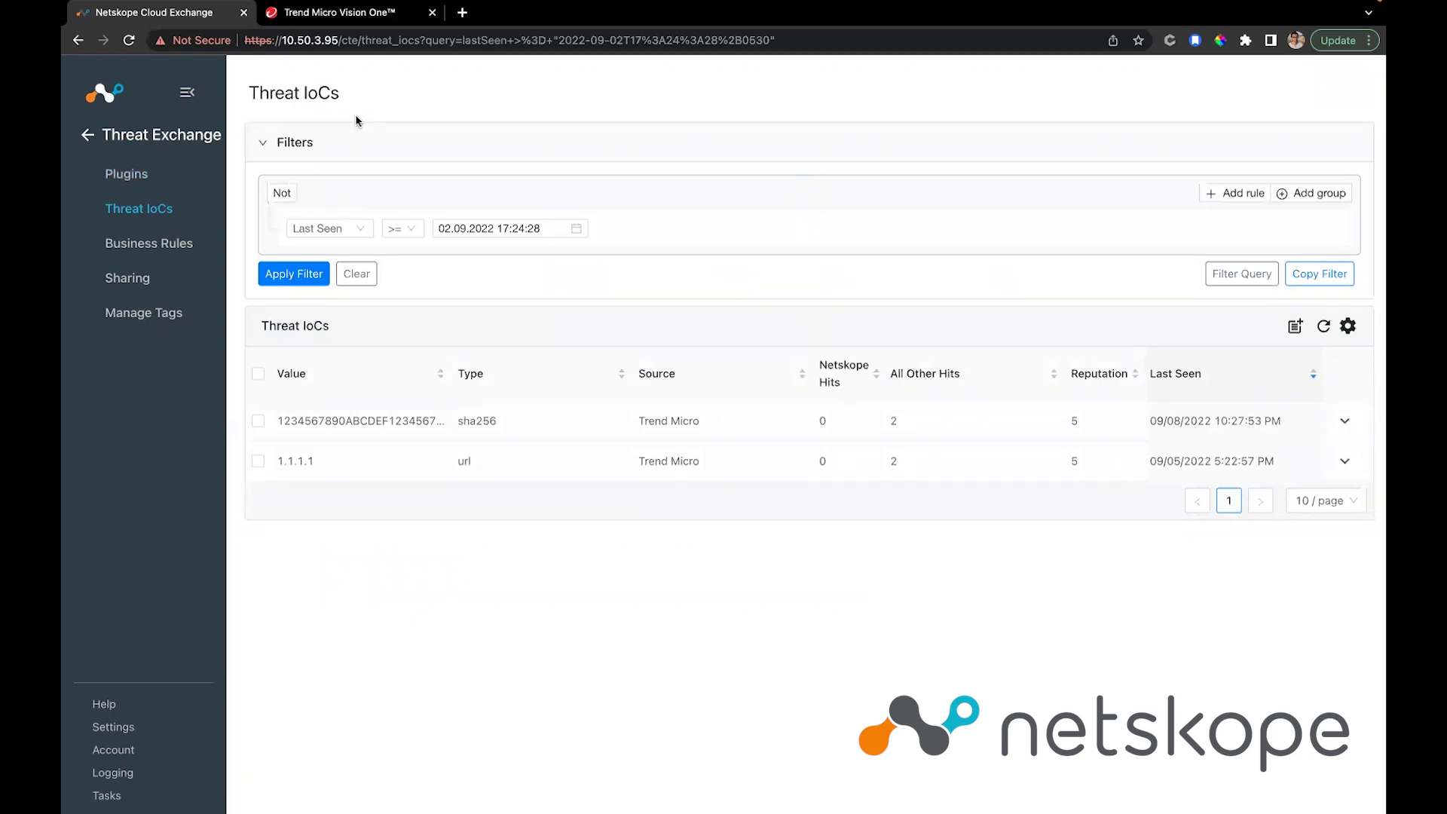
click(341, 12)
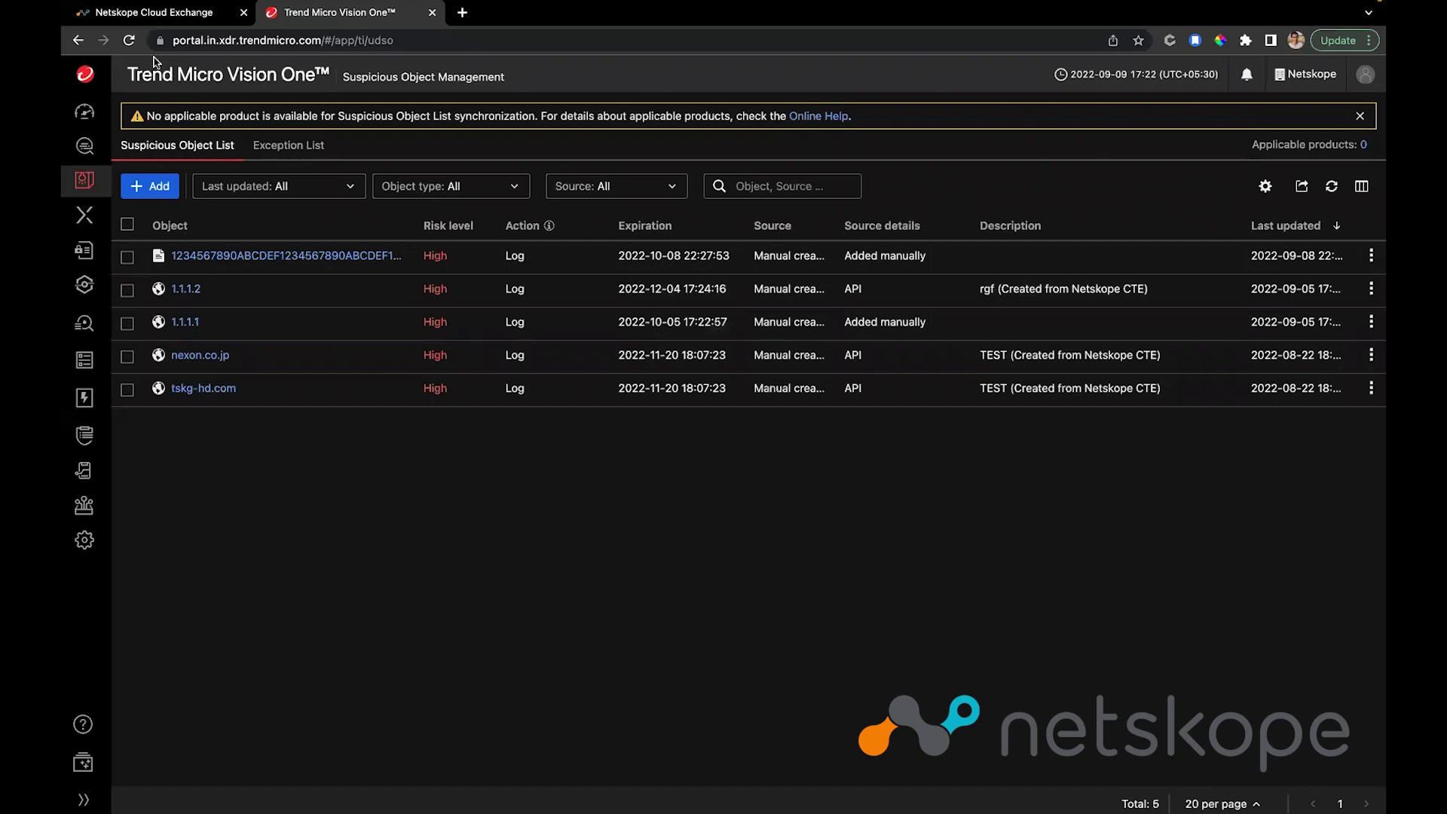
click(178, 16)
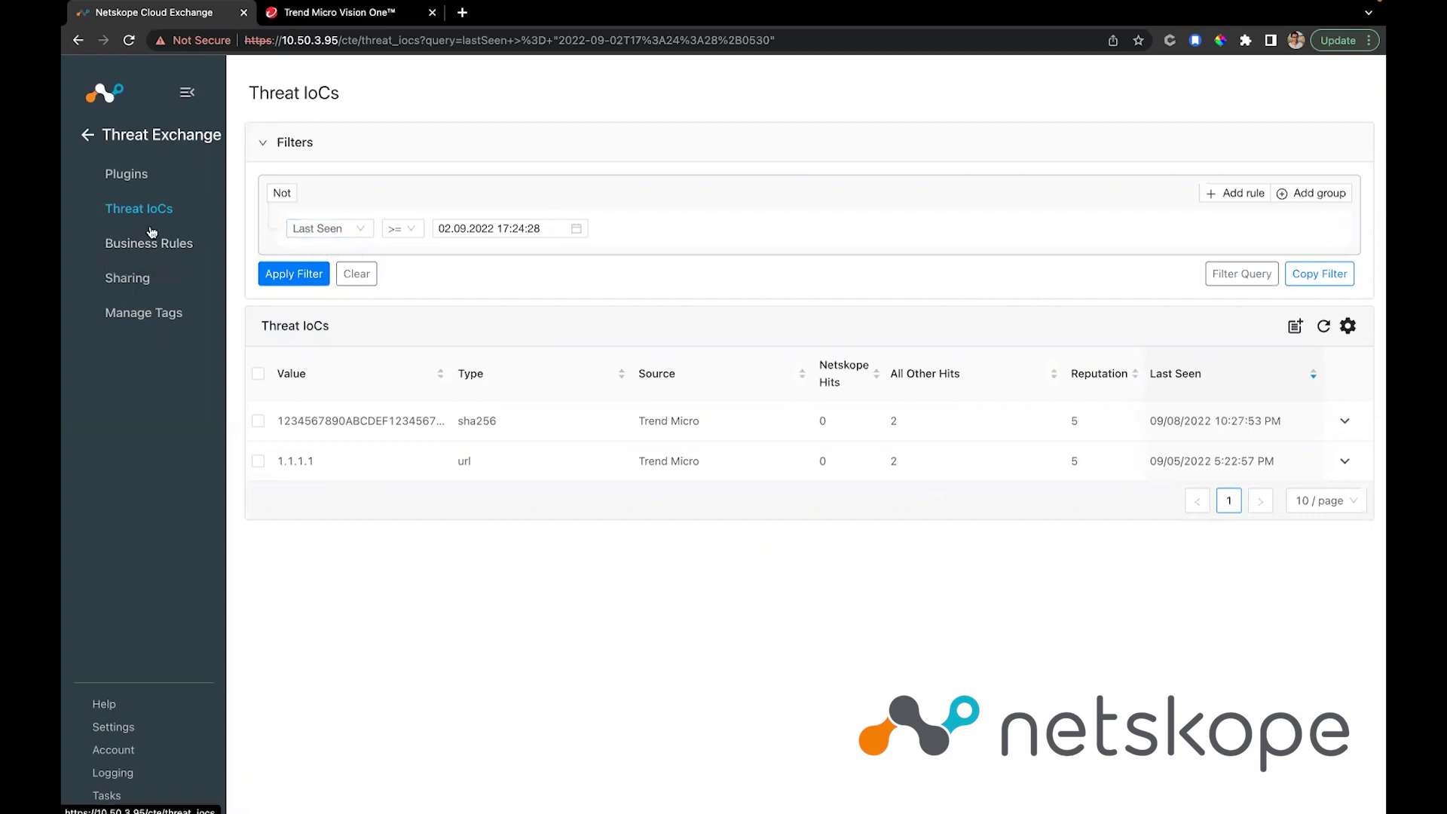
click(181, 241)
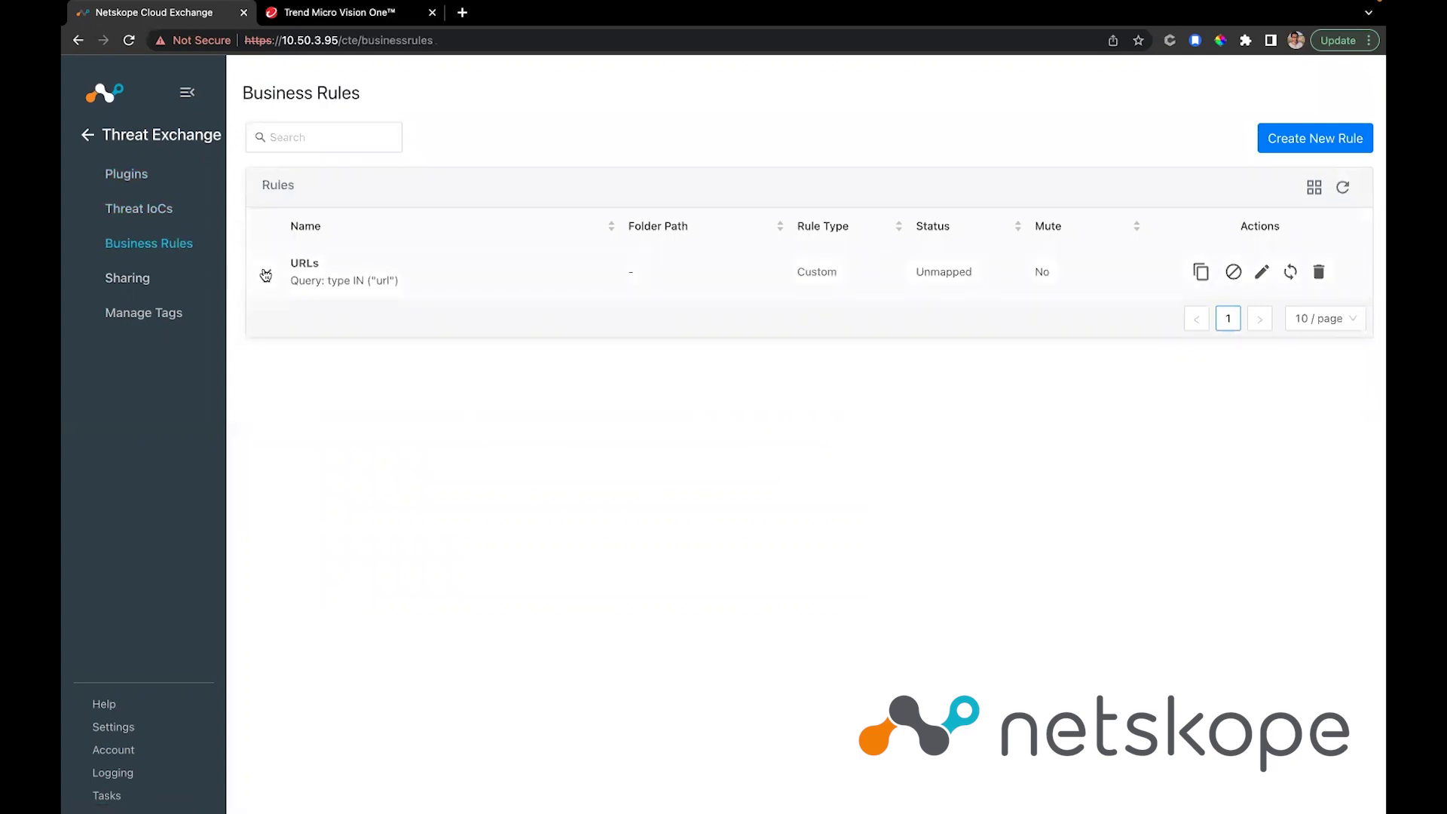
click(169, 213)
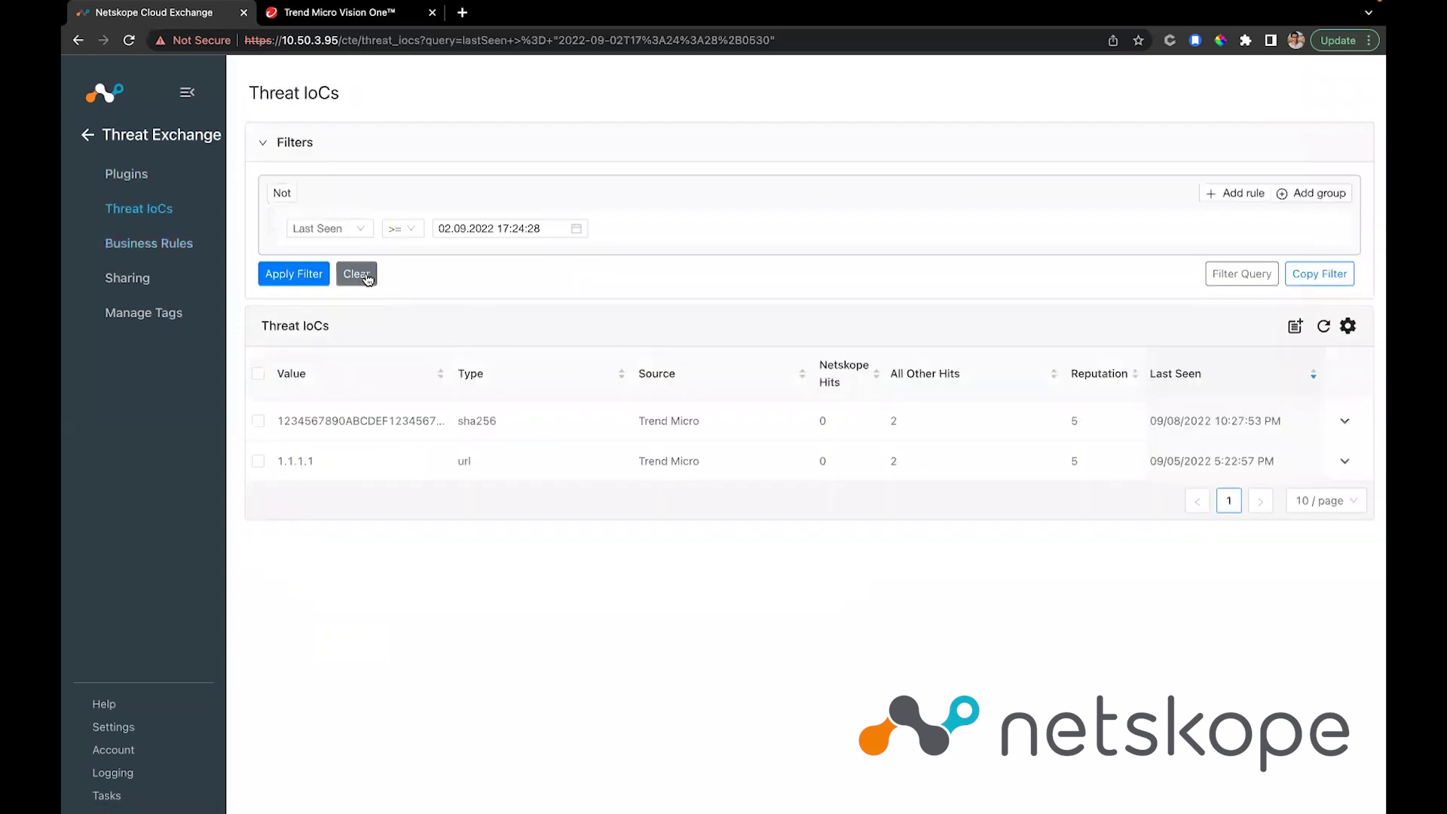
click(354, 274)
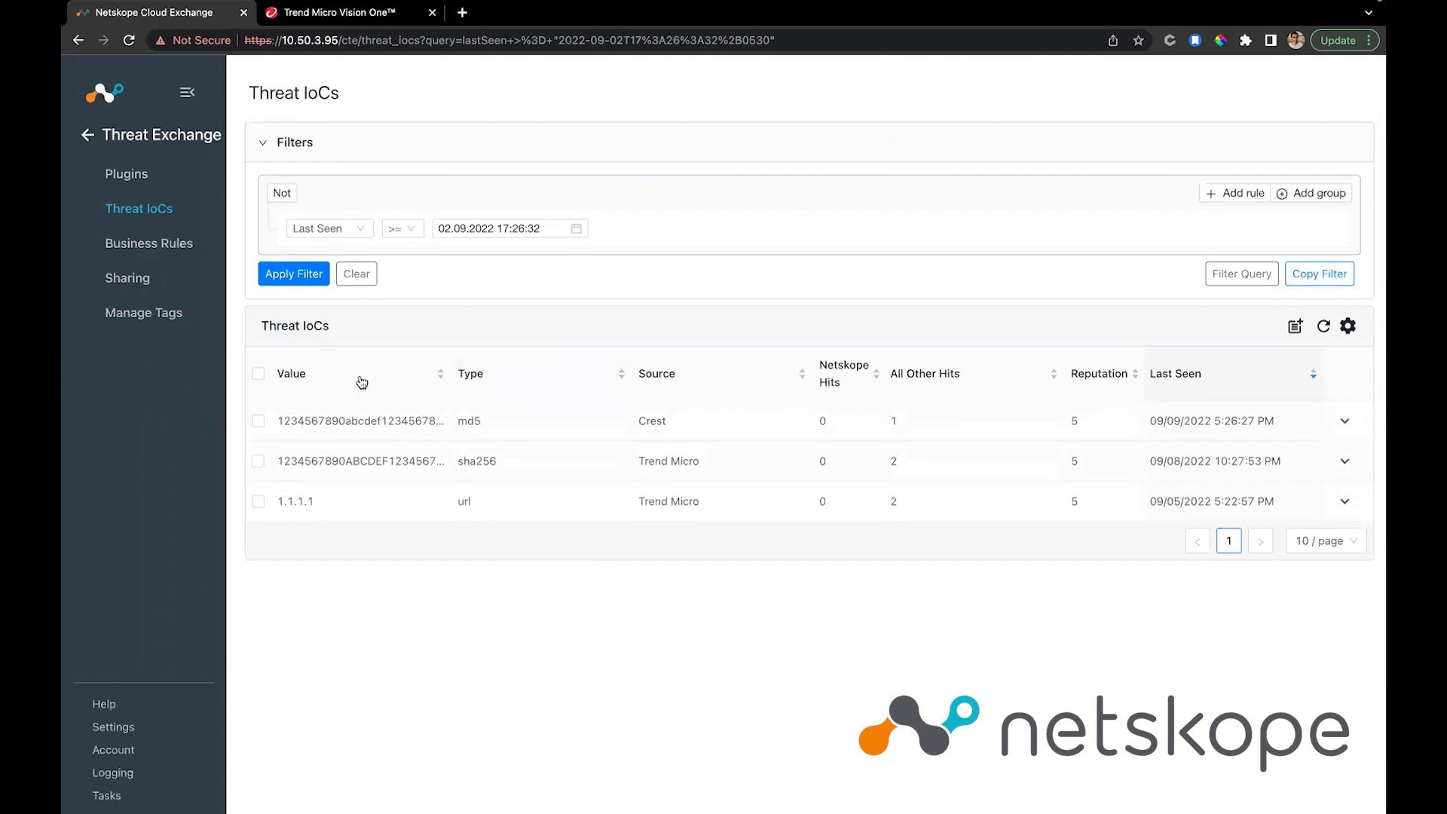
Step: Start a new business rule named 'Hashes'
click(127, 174)
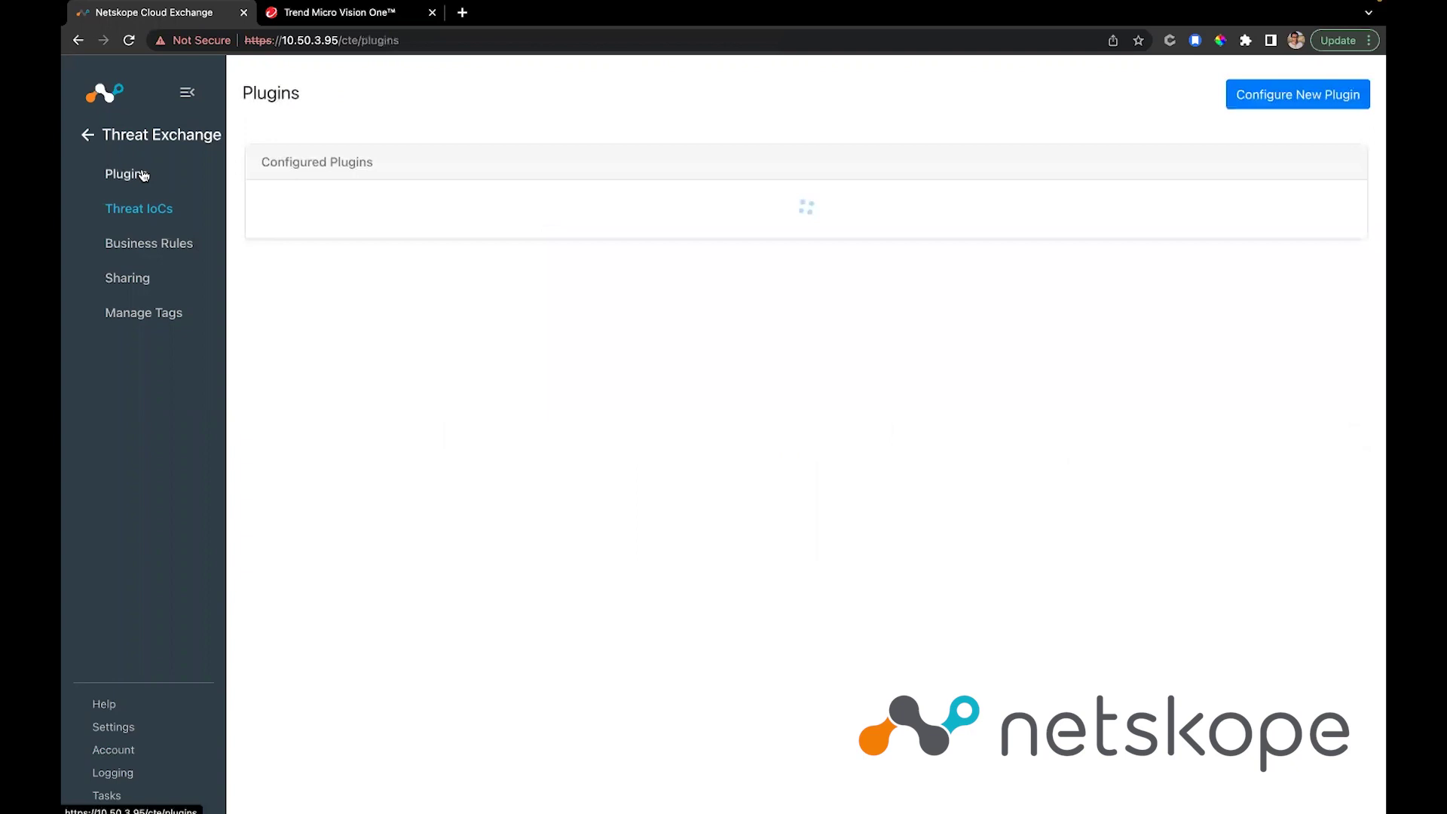
click(165, 245)
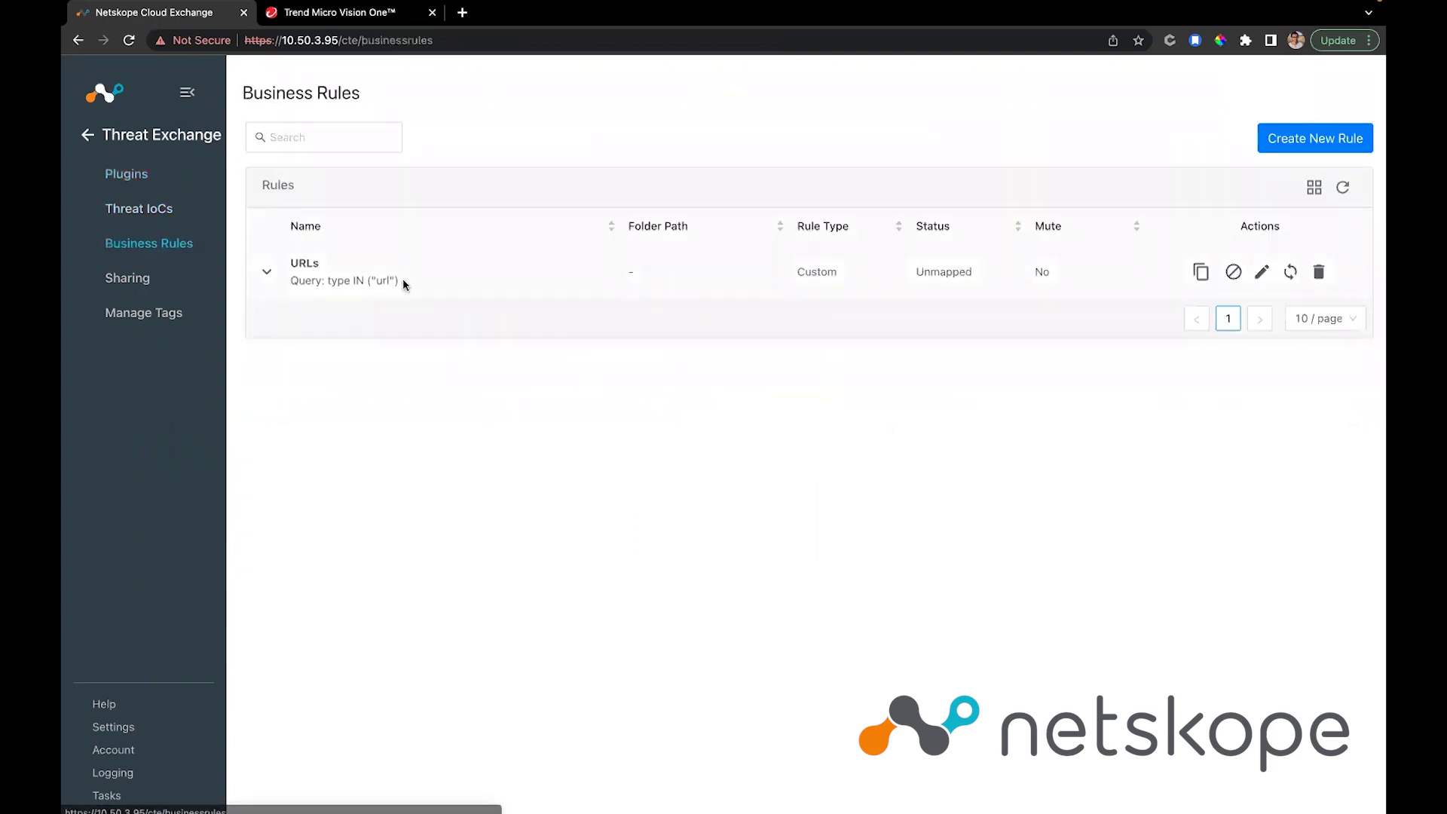
click(1273, 151)
click(497, 187)
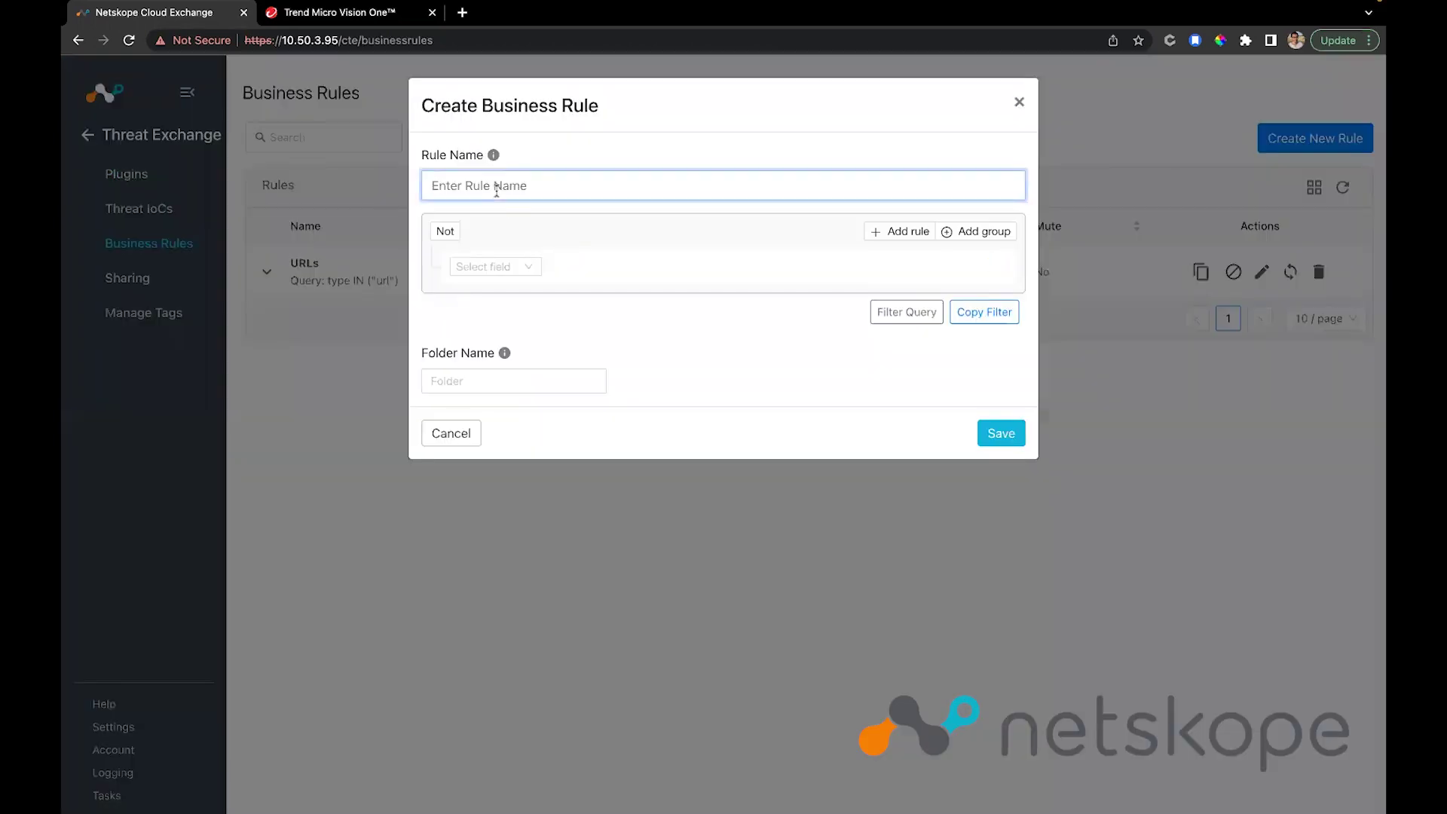
text(Hashes)
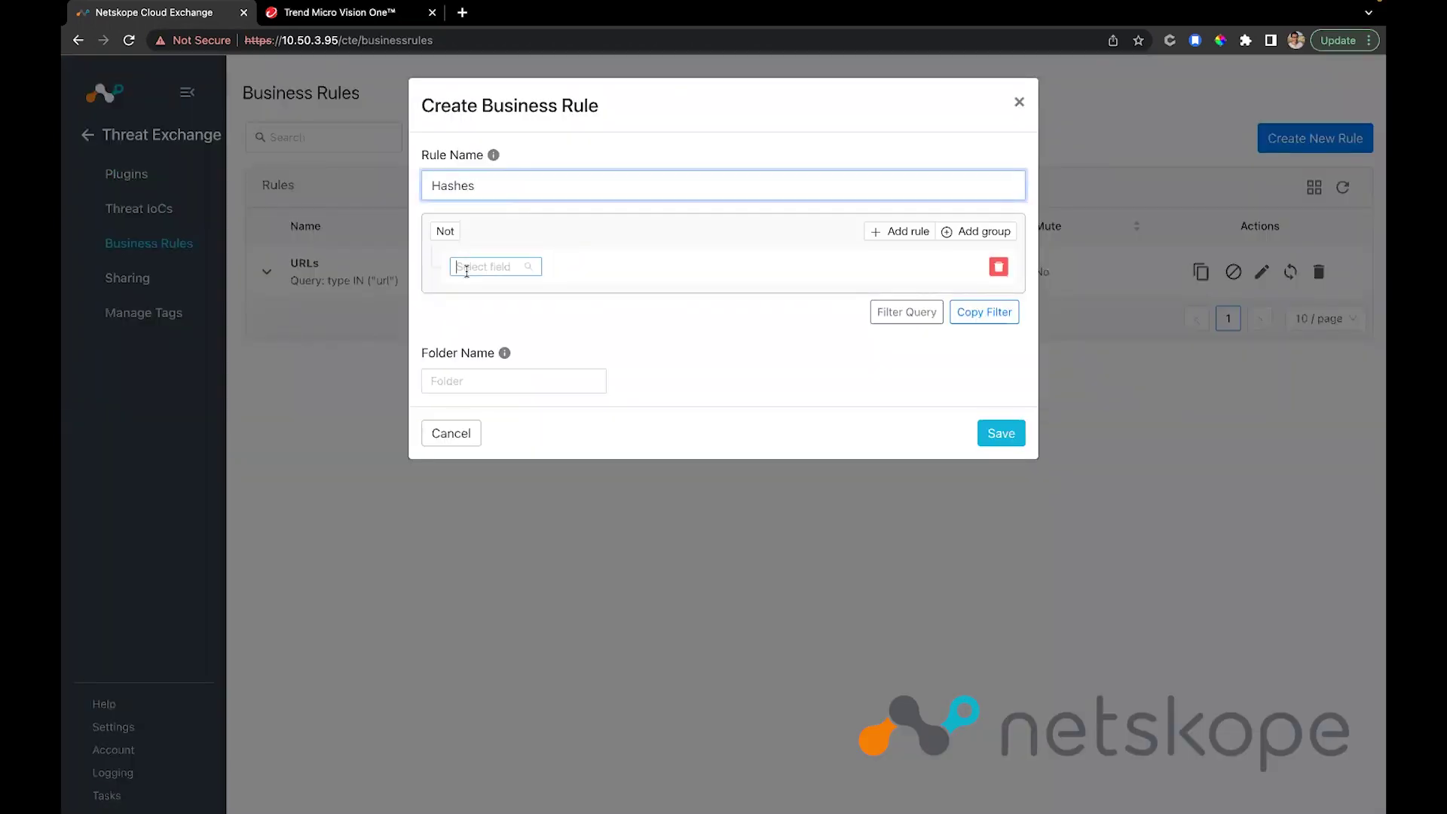
Step: Make the rule match IoC Type 'Any in' MD5 and SHA256, and save it
click(467, 268)
click(554, 397)
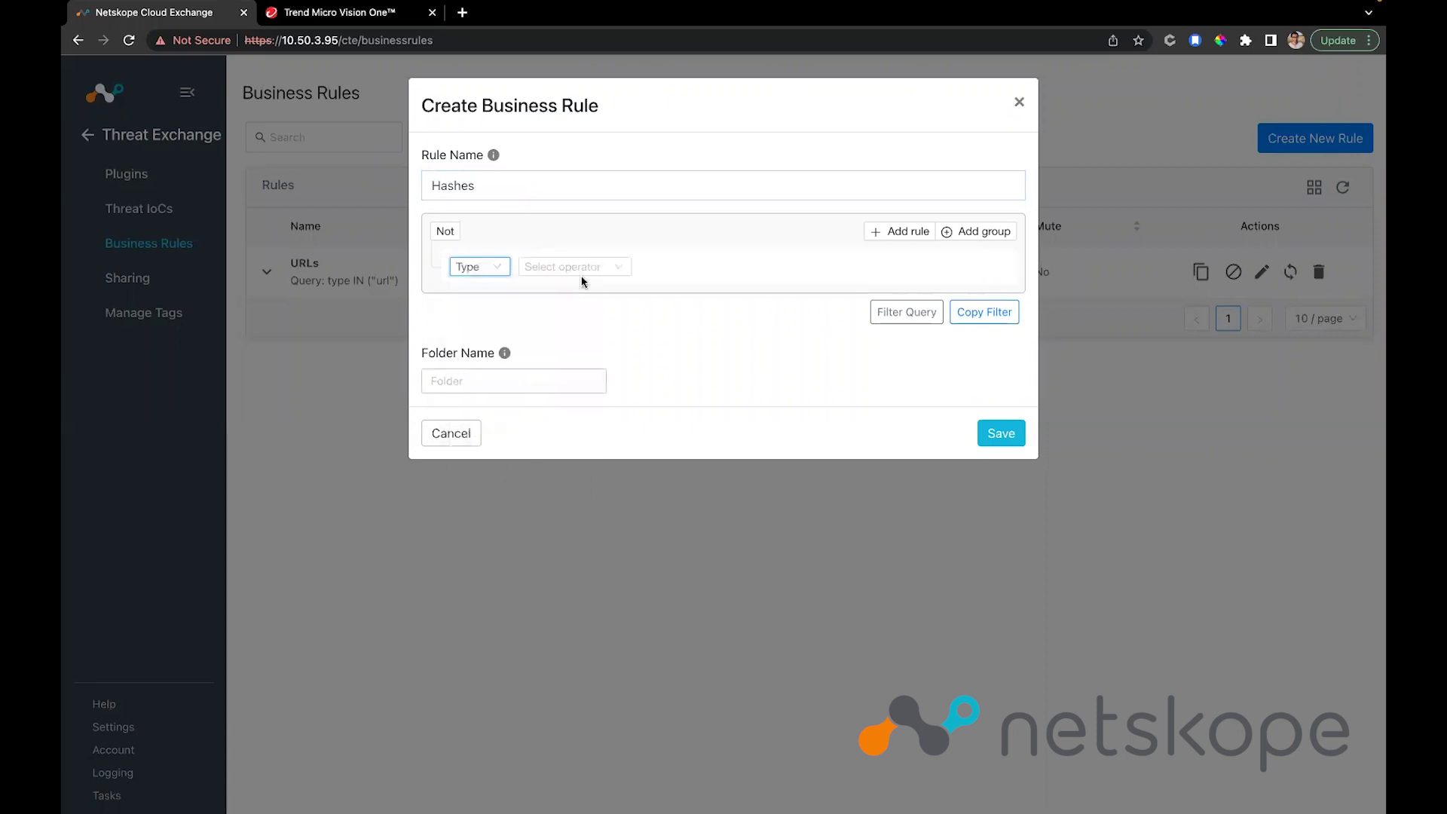
click(580, 267)
click(587, 295)
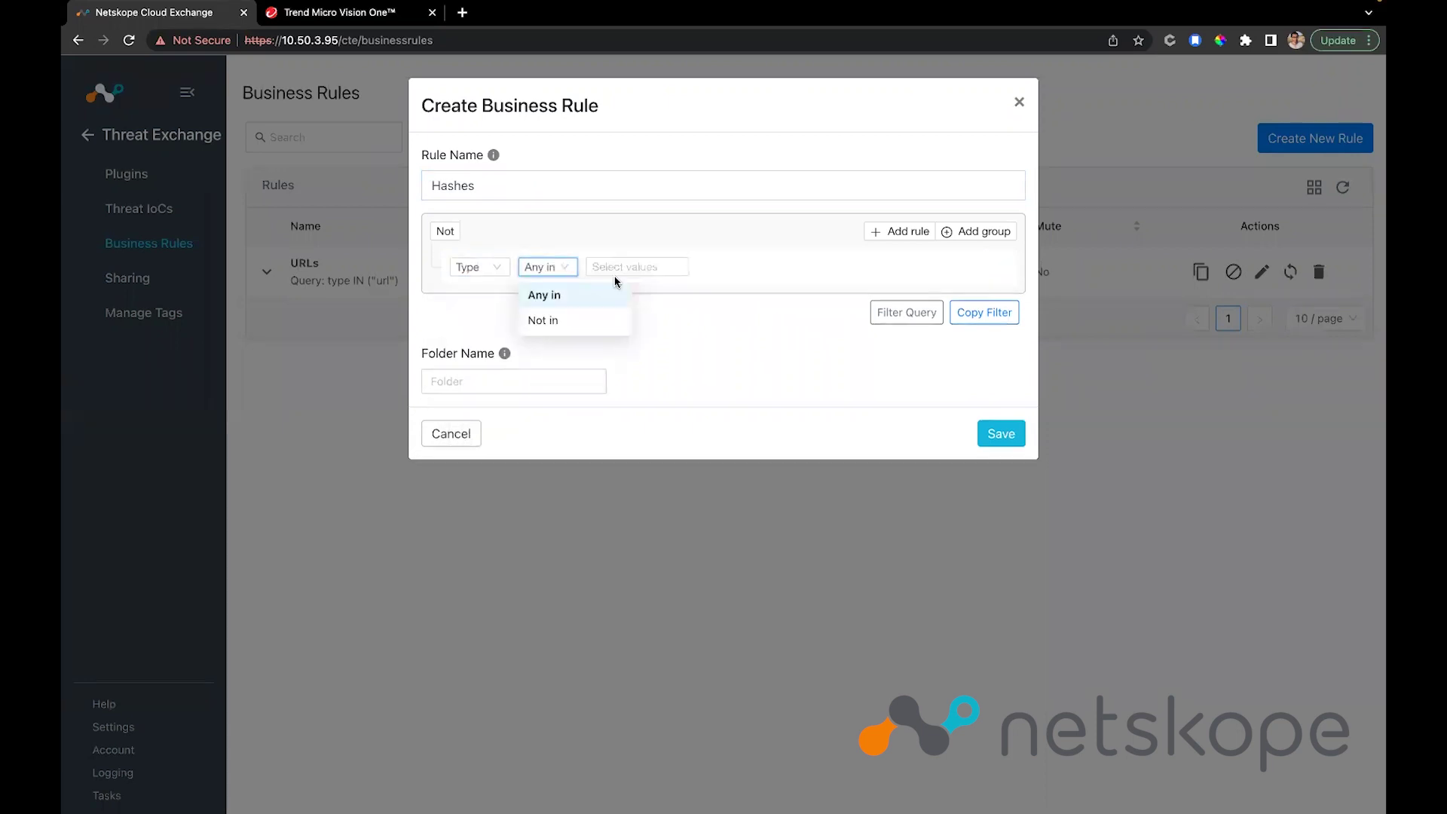
click(639, 266)
click(649, 326)
click(650, 347)
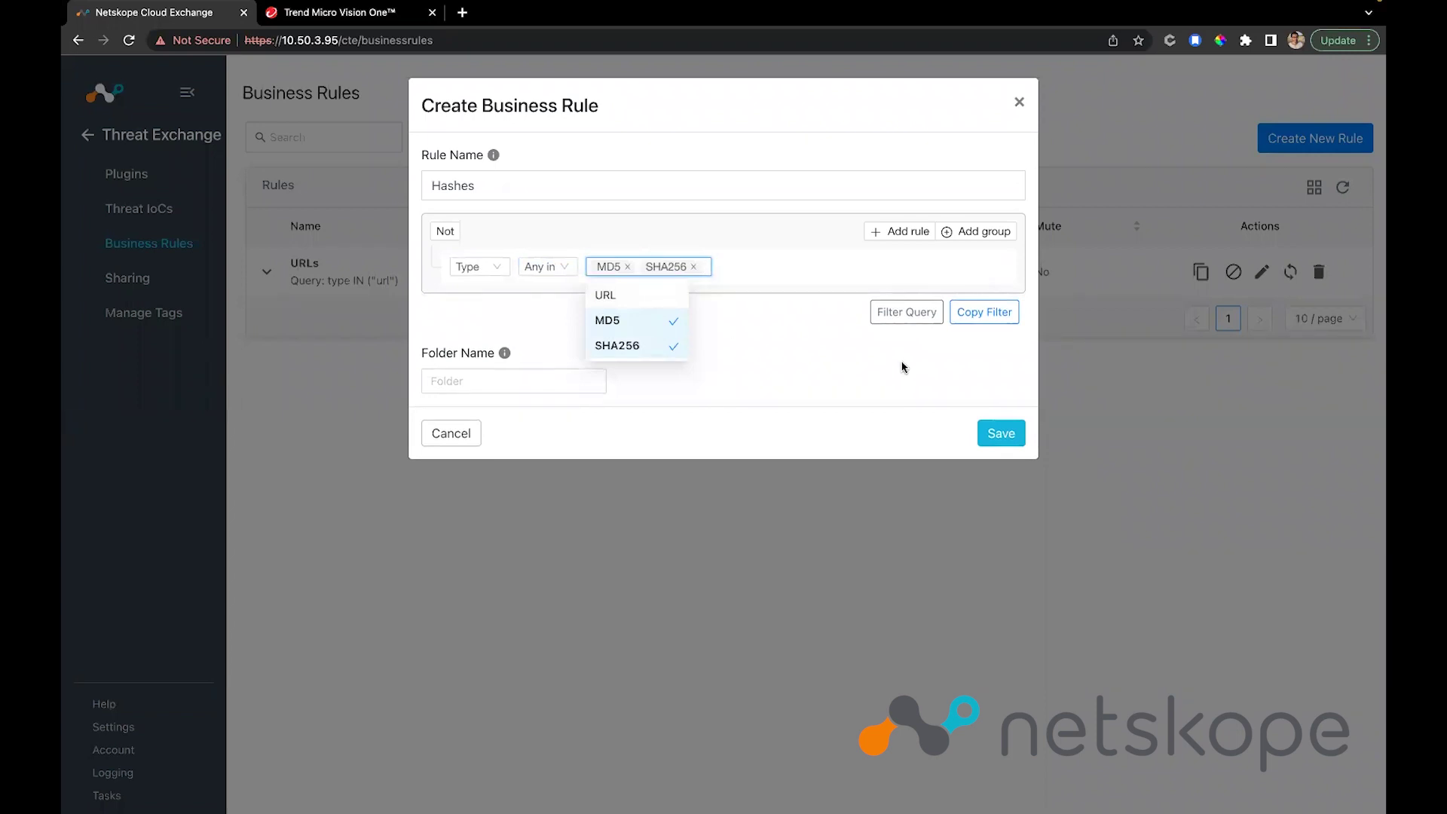
click(926, 403)
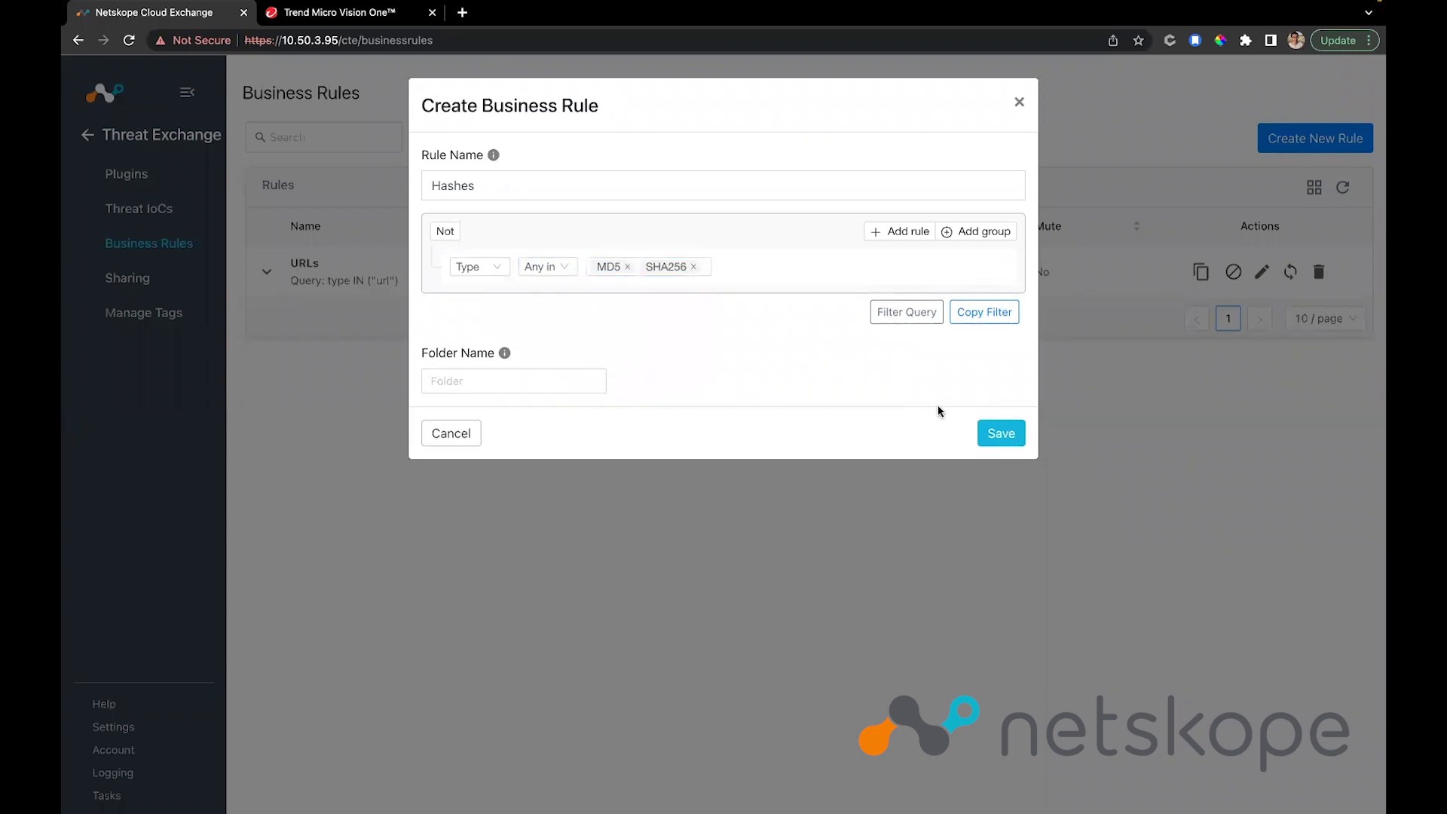
click(1010, 441)
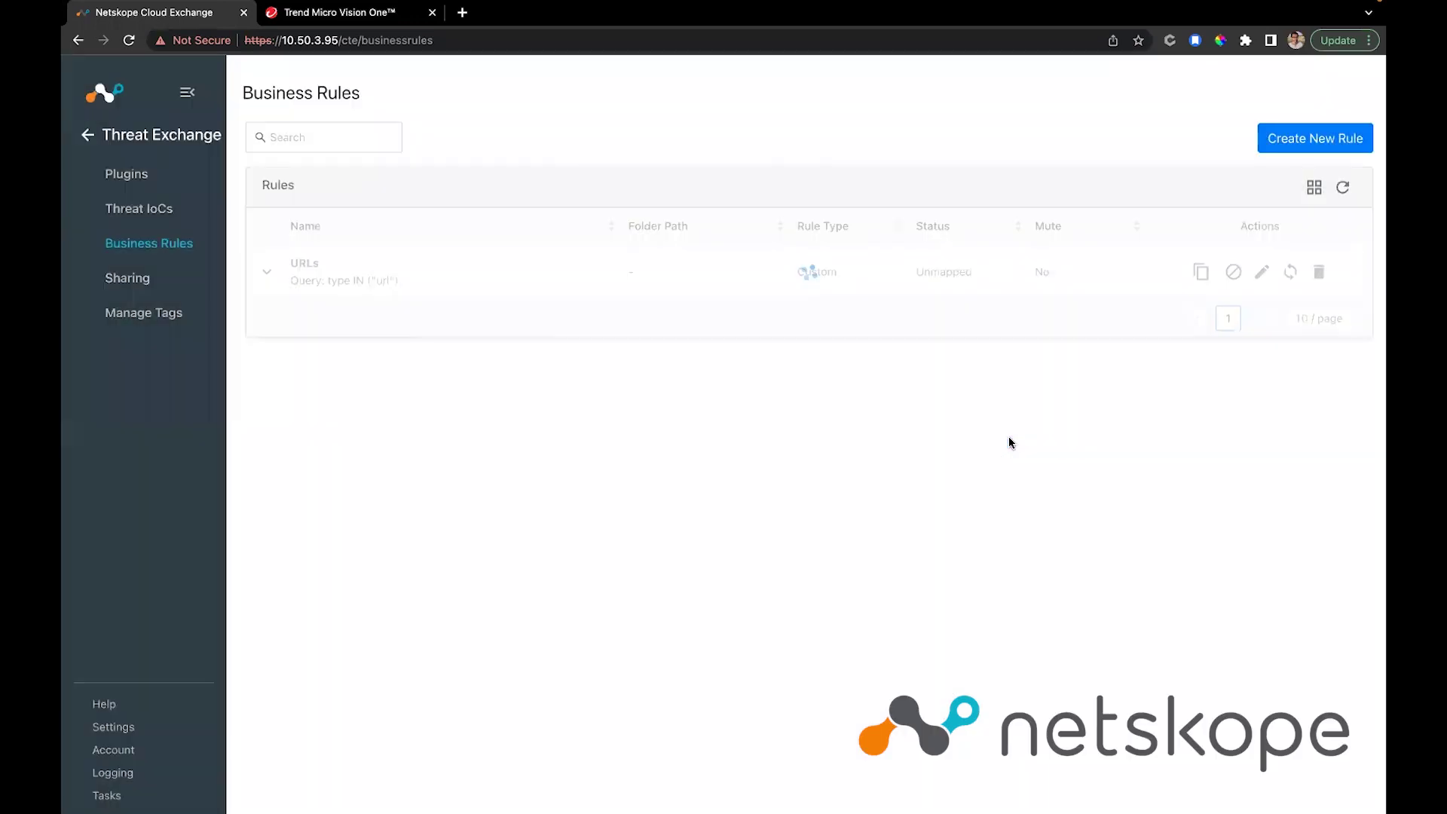
click(128, 278)
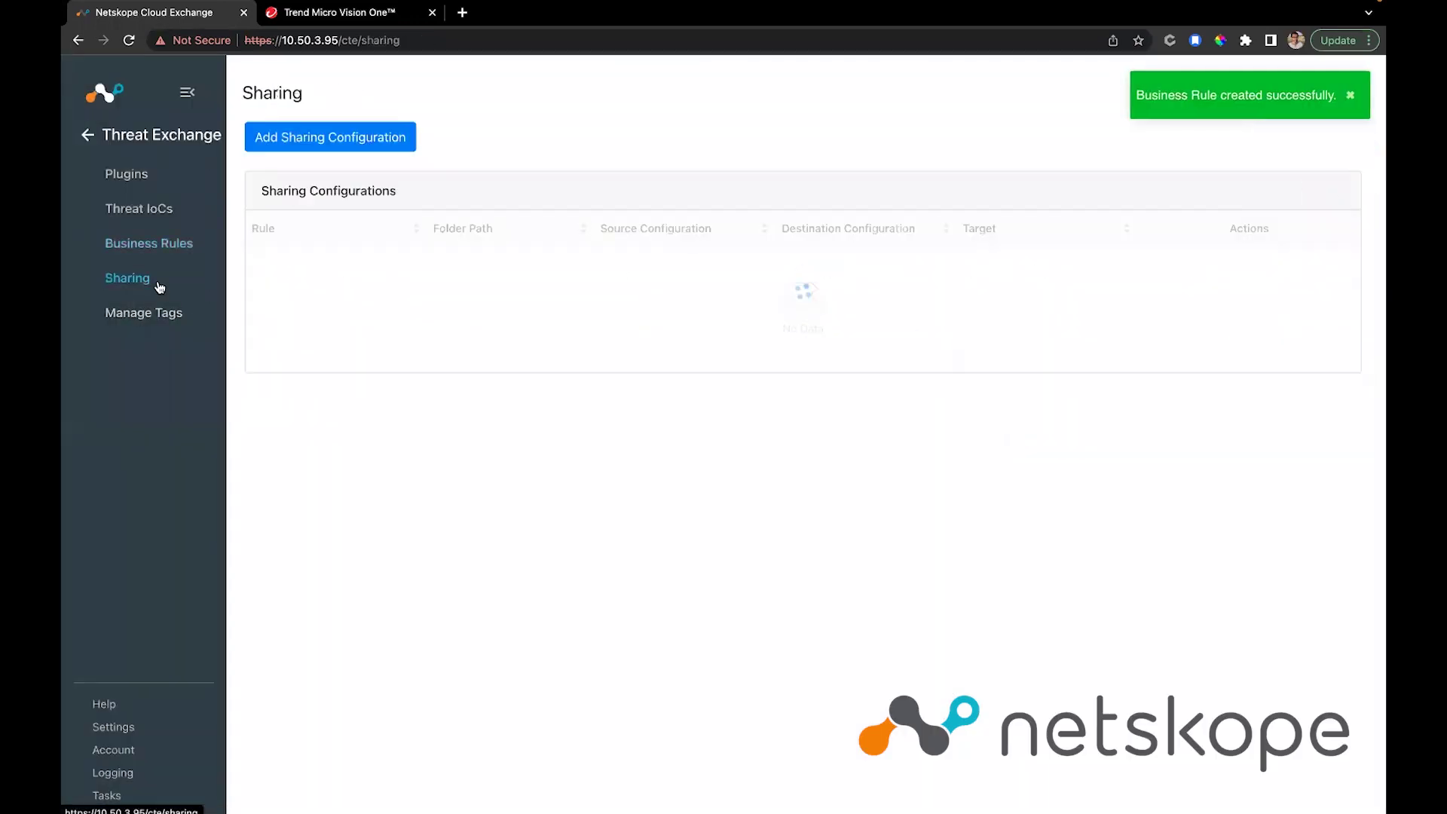
Step: Start a sharing configuration with source Crest, business rule Hashes and destination Trend Micro
click(407, 137)
click(534, 186)
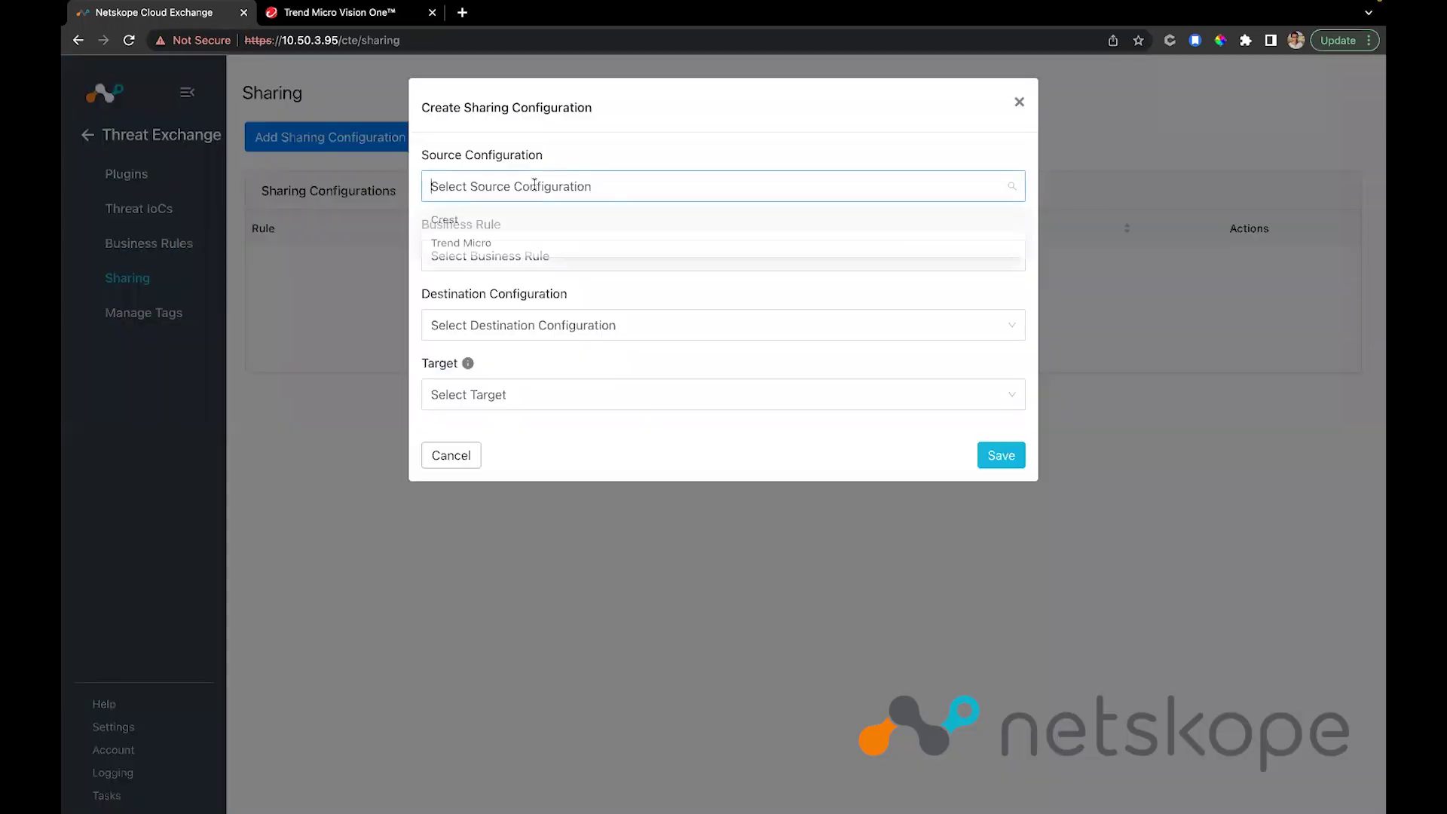
click(455, 221)
click(491, 257)
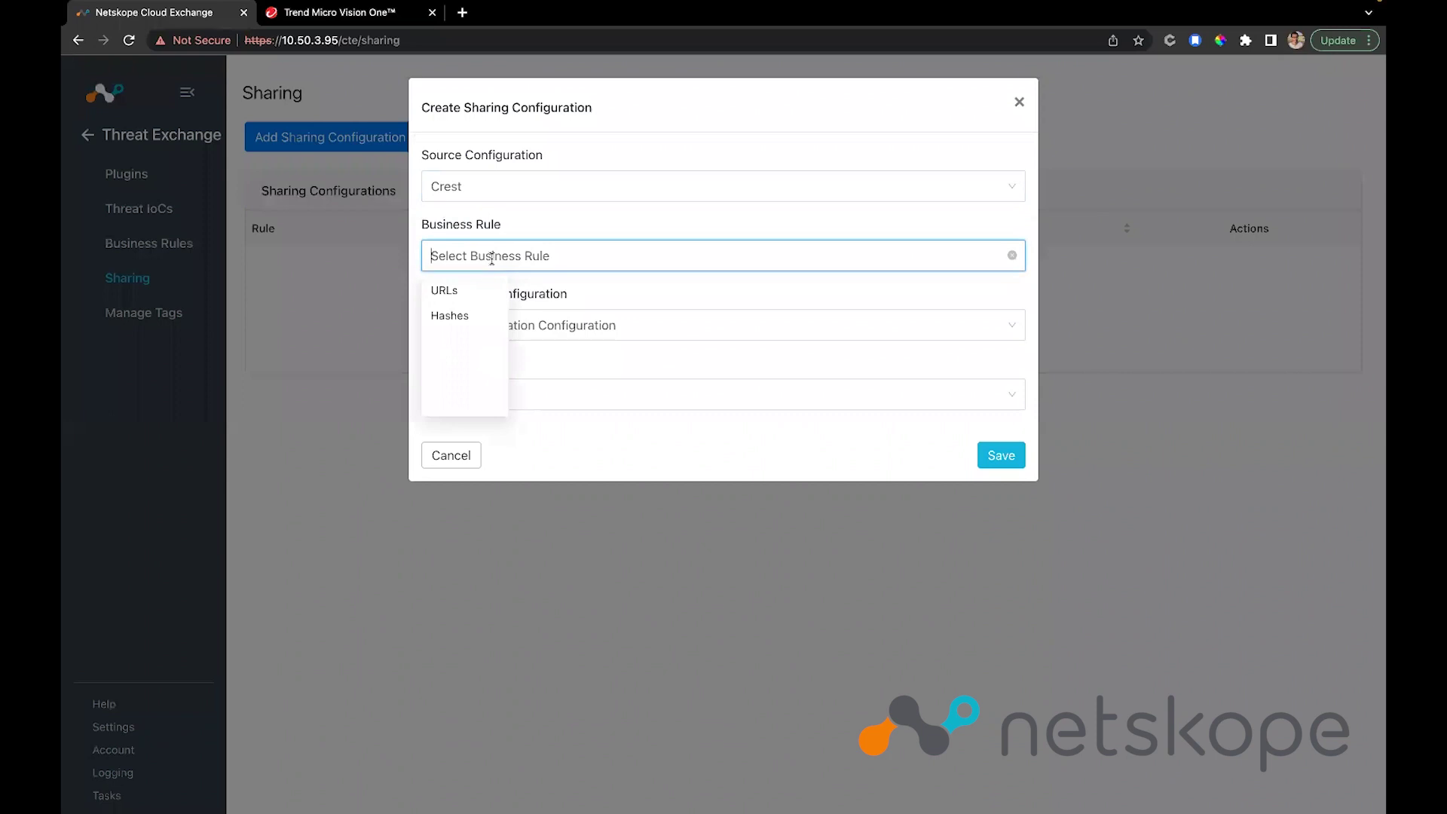
click(457, 317)
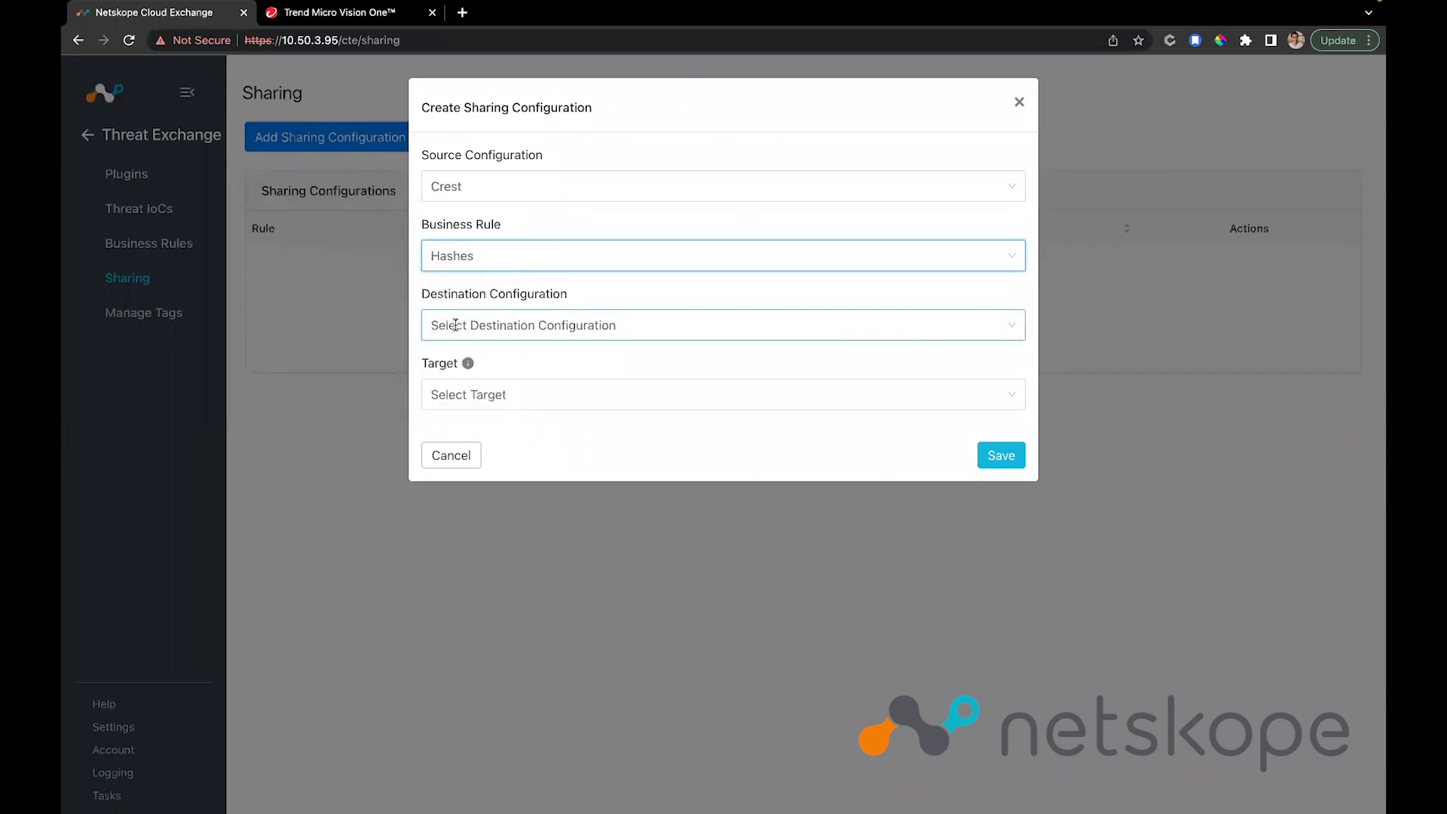
click(542, 327)
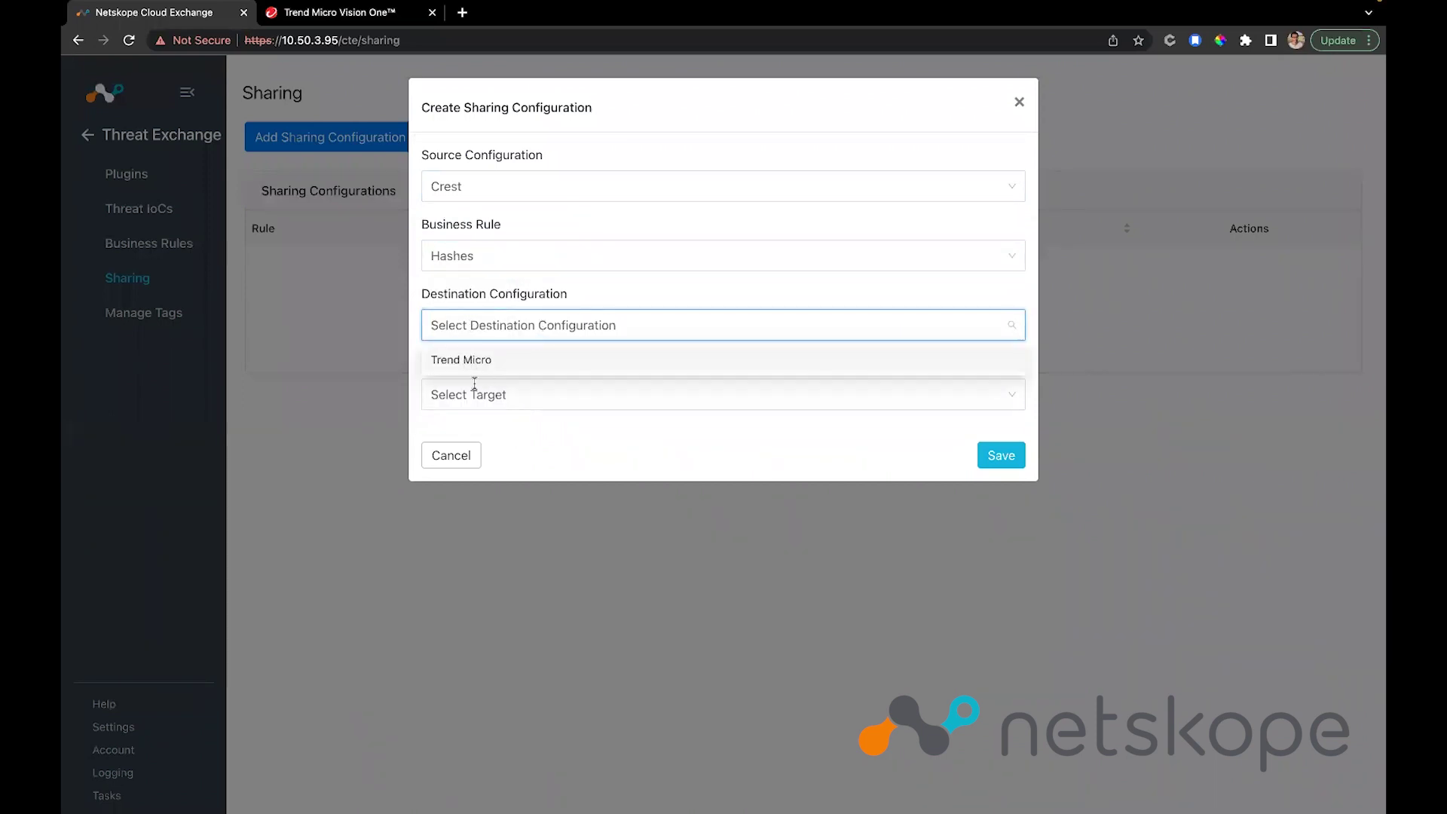
click(503, 360)
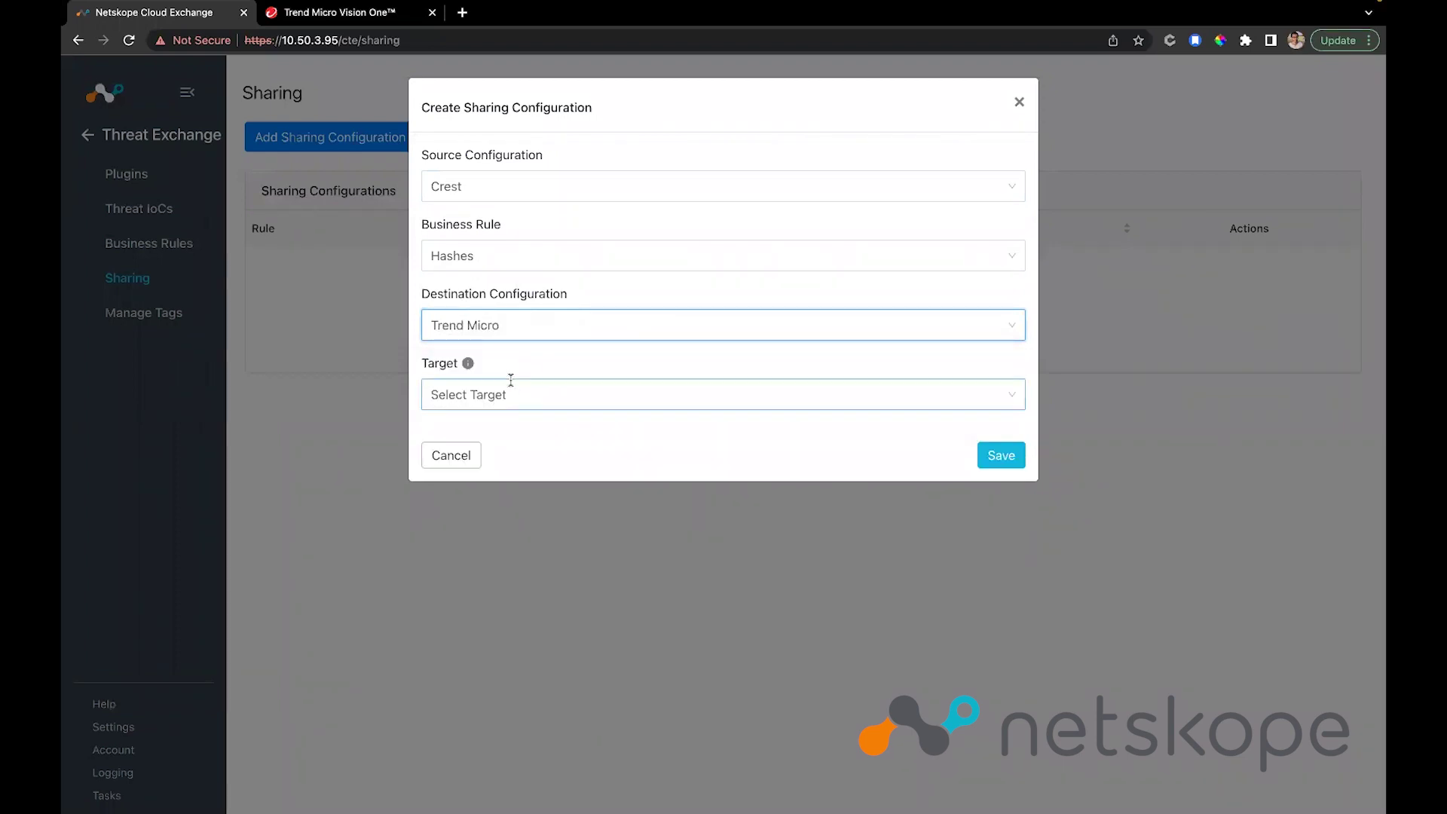
click(511, 382)
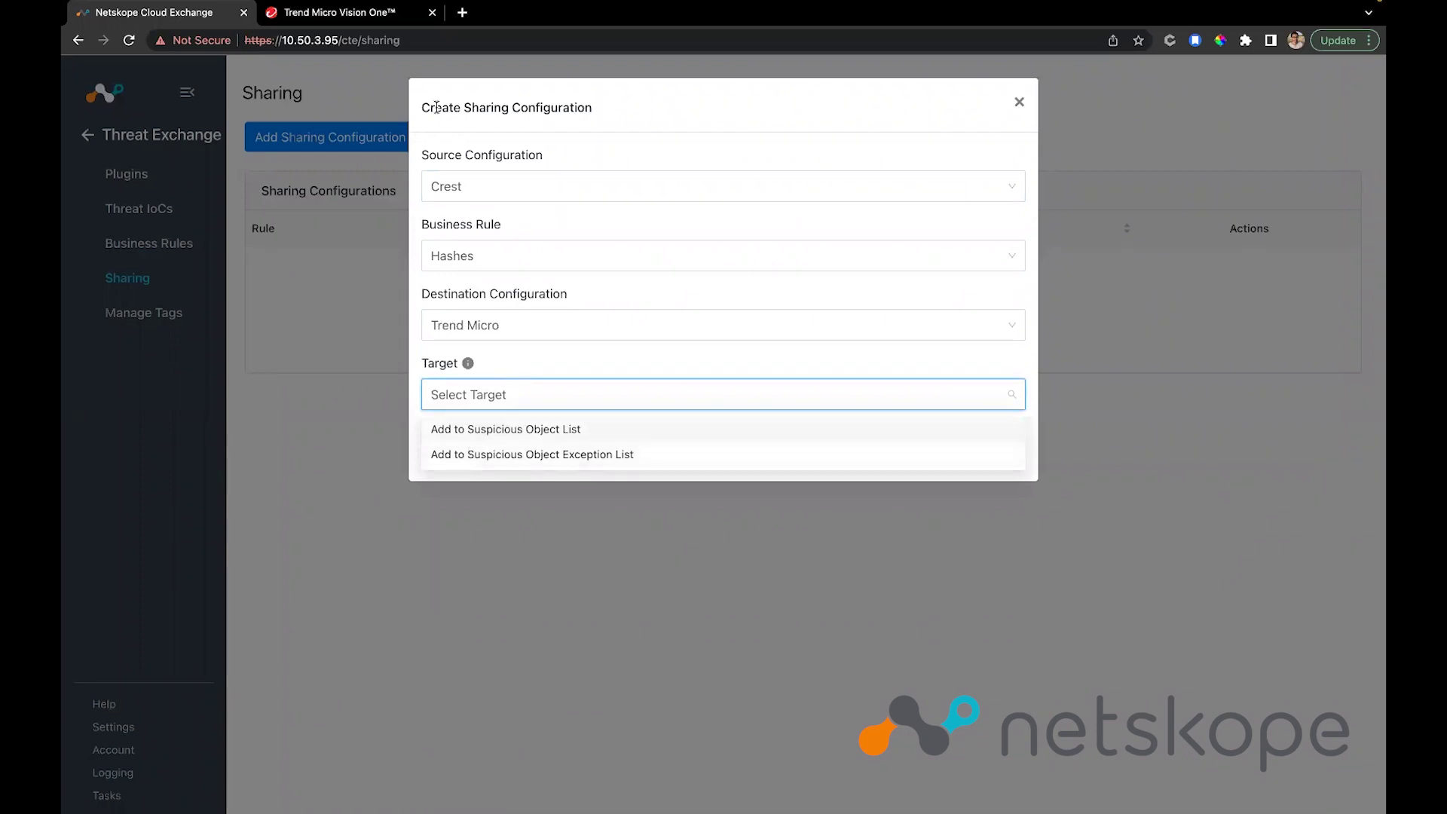
Step: Check Vision One's current suspicious objects and exception list
click(369, 11)
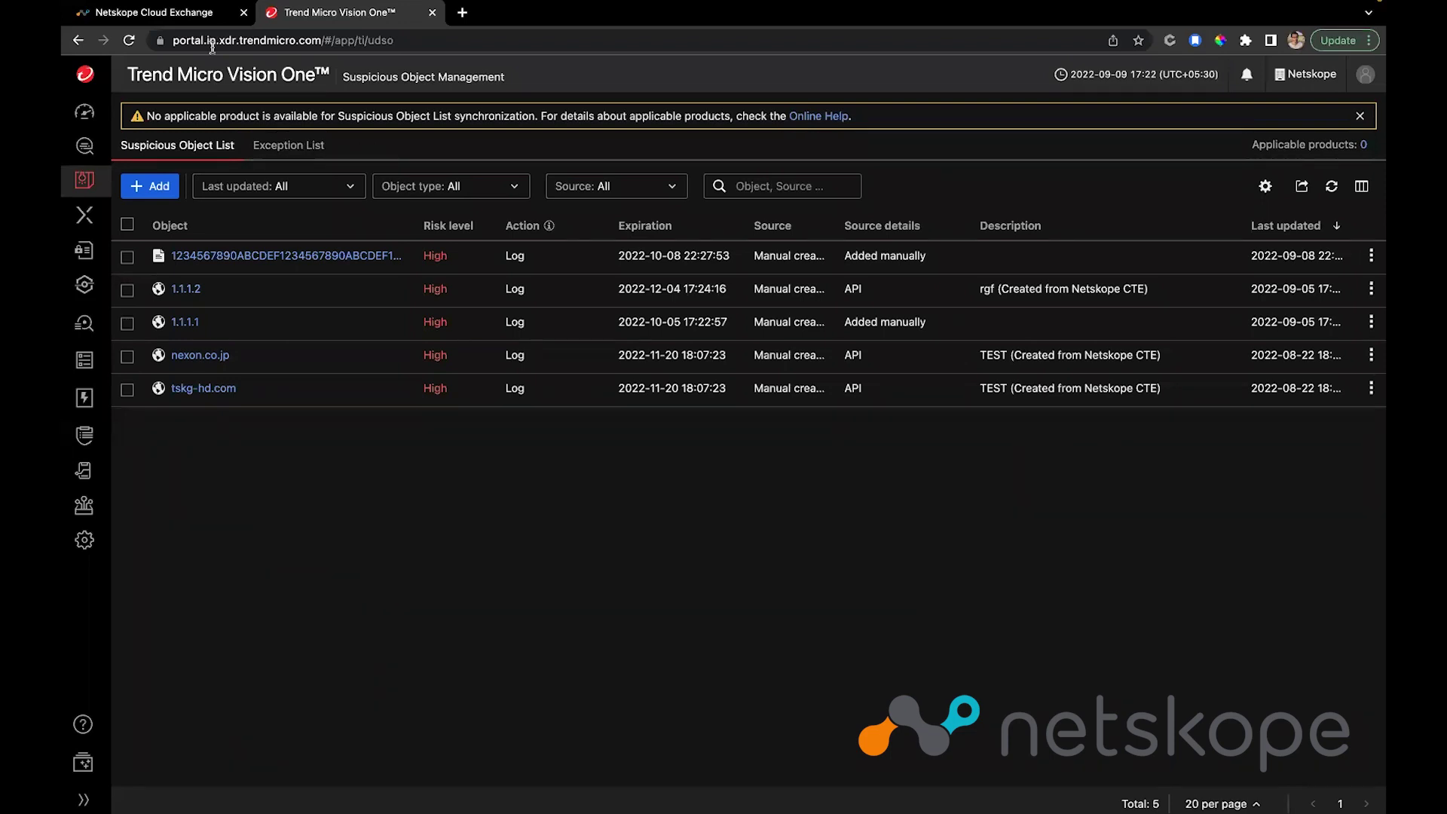
click(218, 12)
click(320, 11)
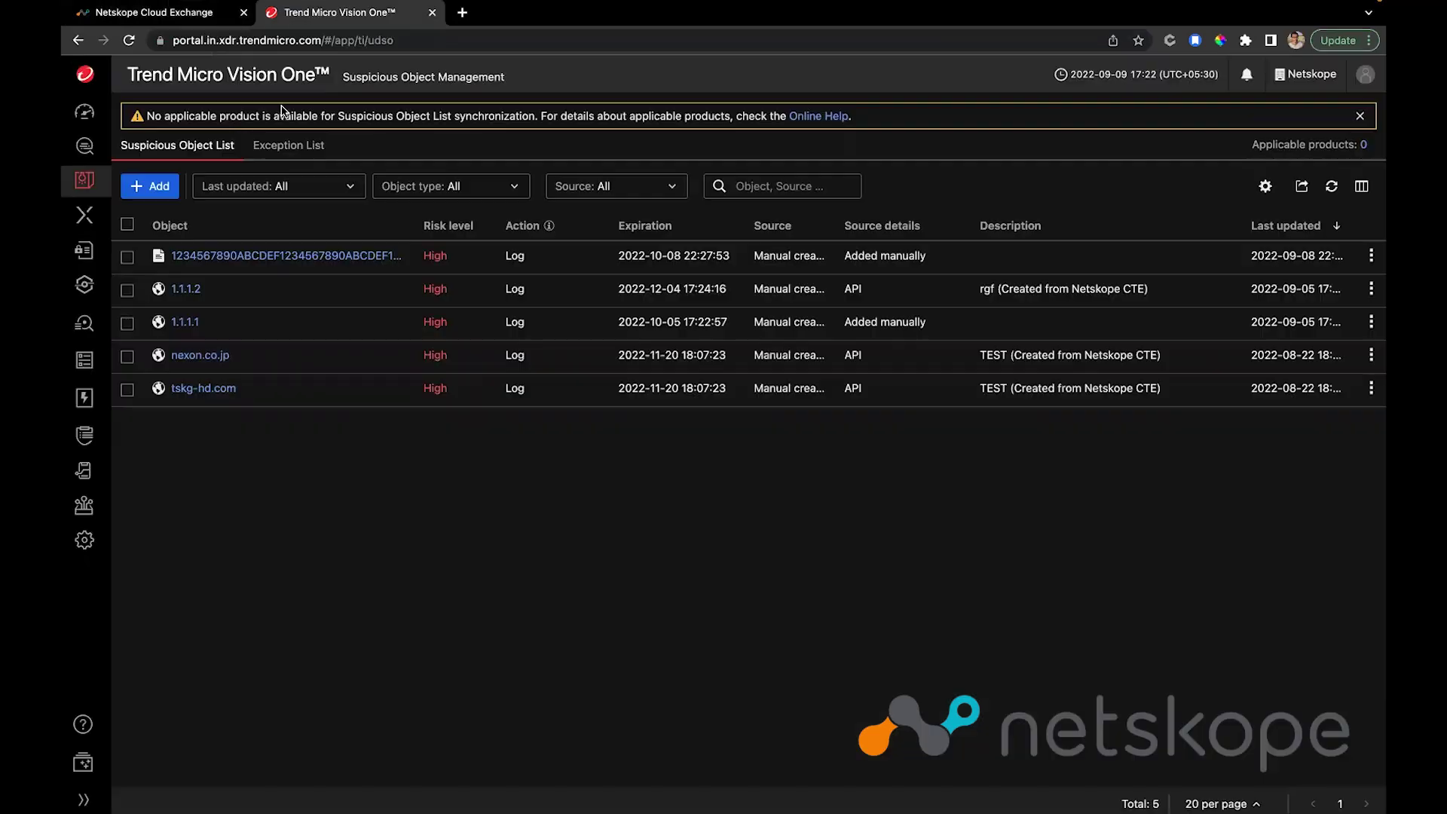
click(277, 148)
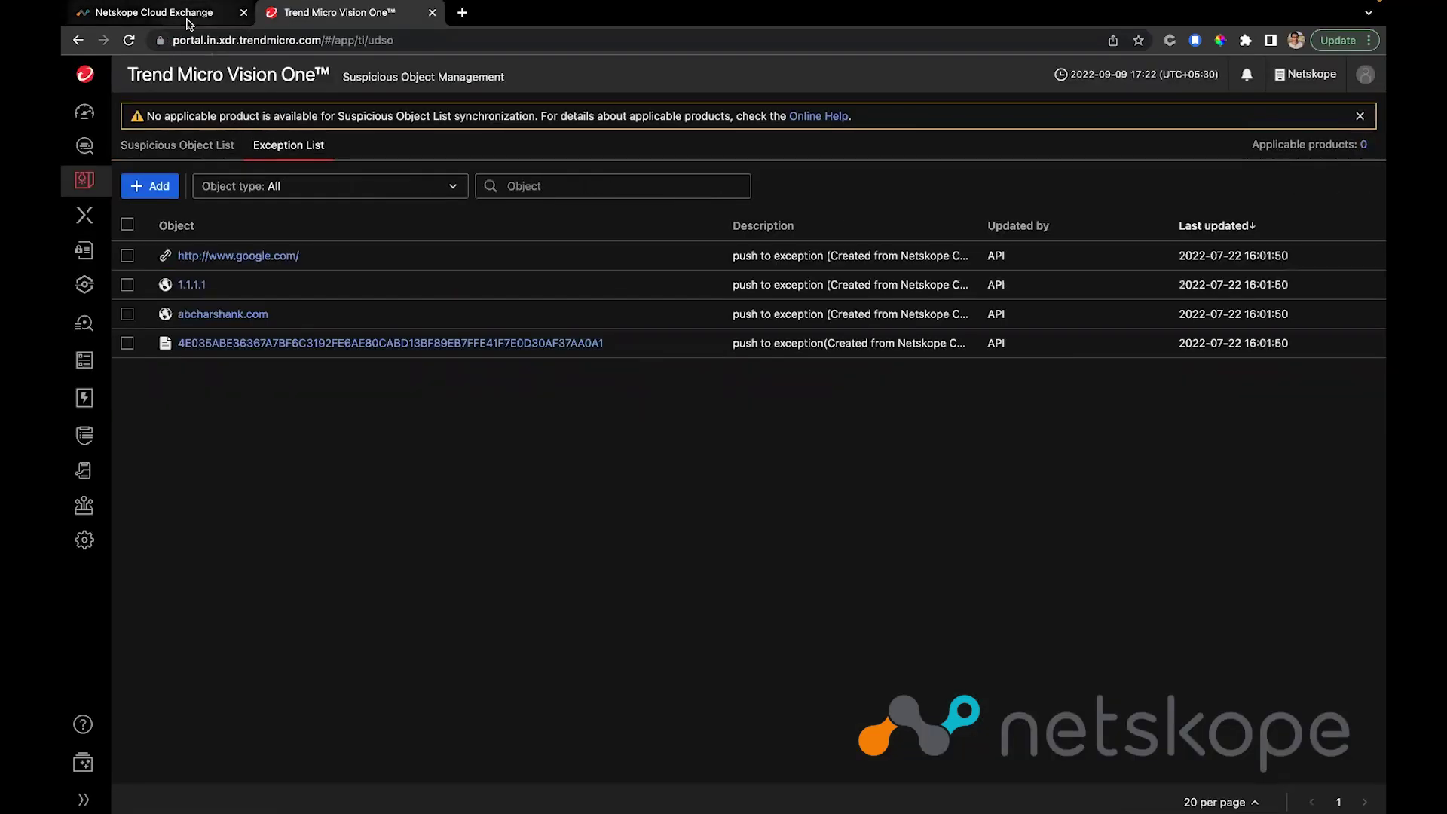
click(189, 16)
Step: Target Add to Suspicious Object List, describe it 'Shared from Netskope', and save the configuration
click(504, 399)
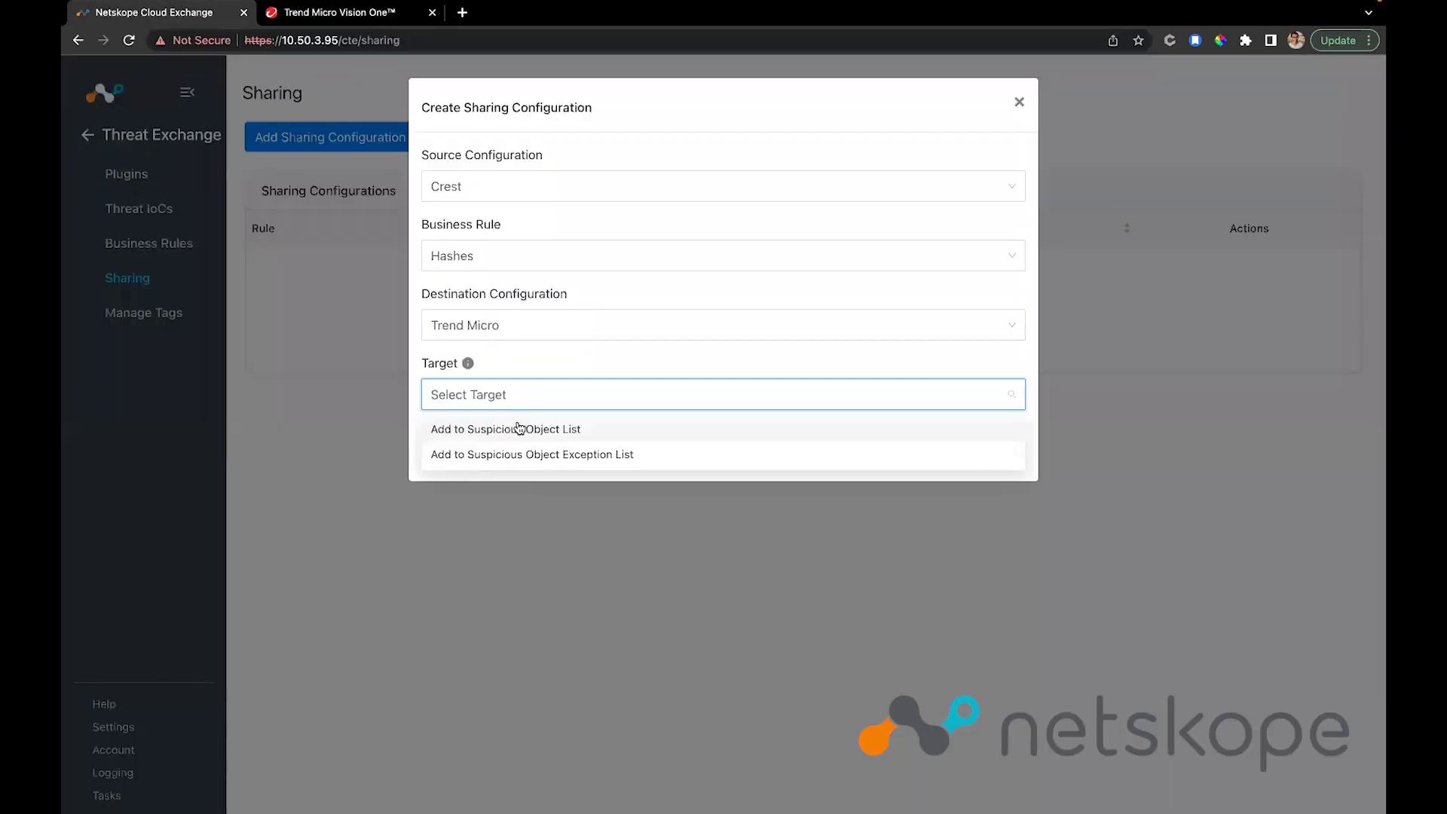
click(541, 430)
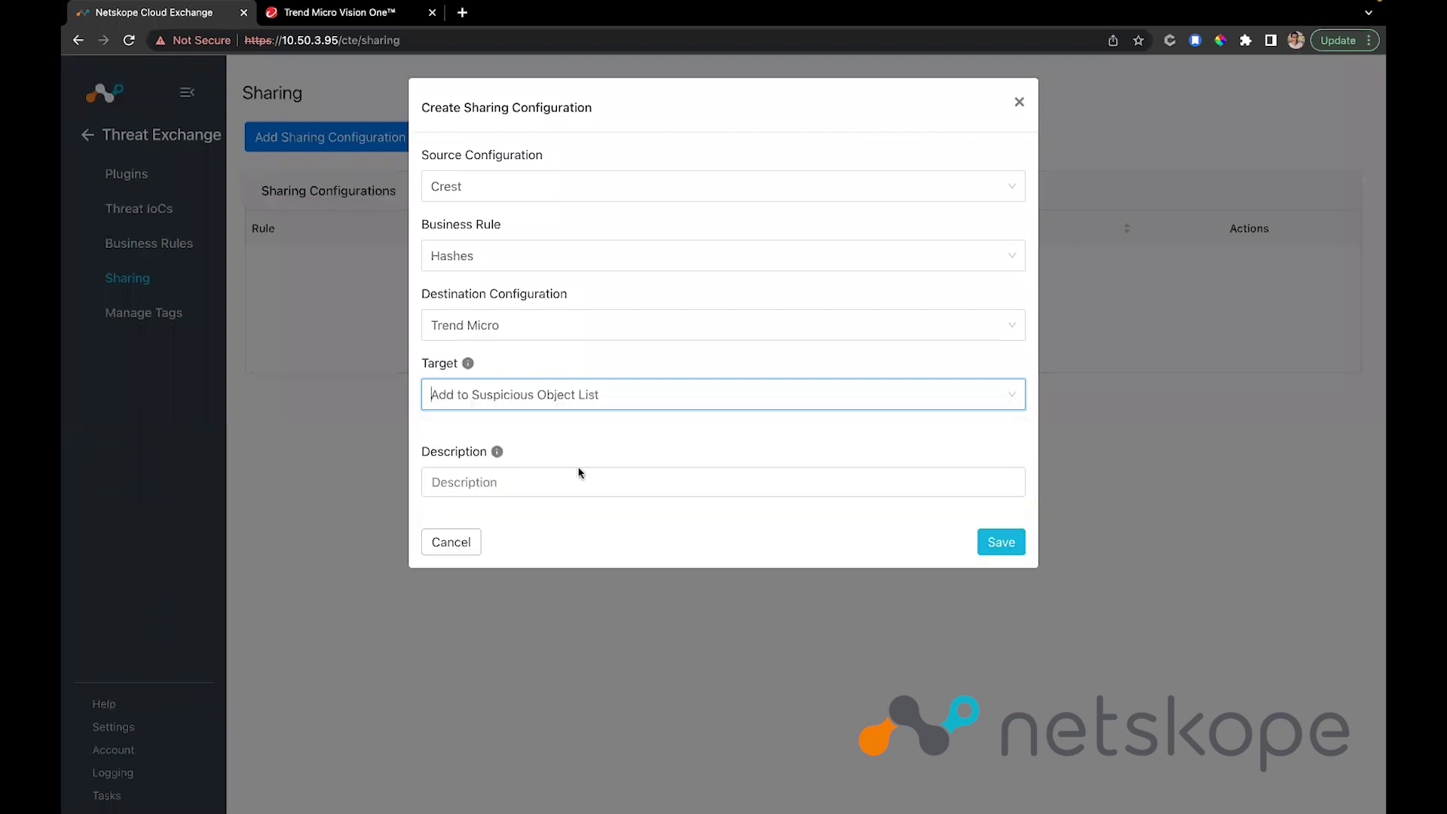
click(593, 479)
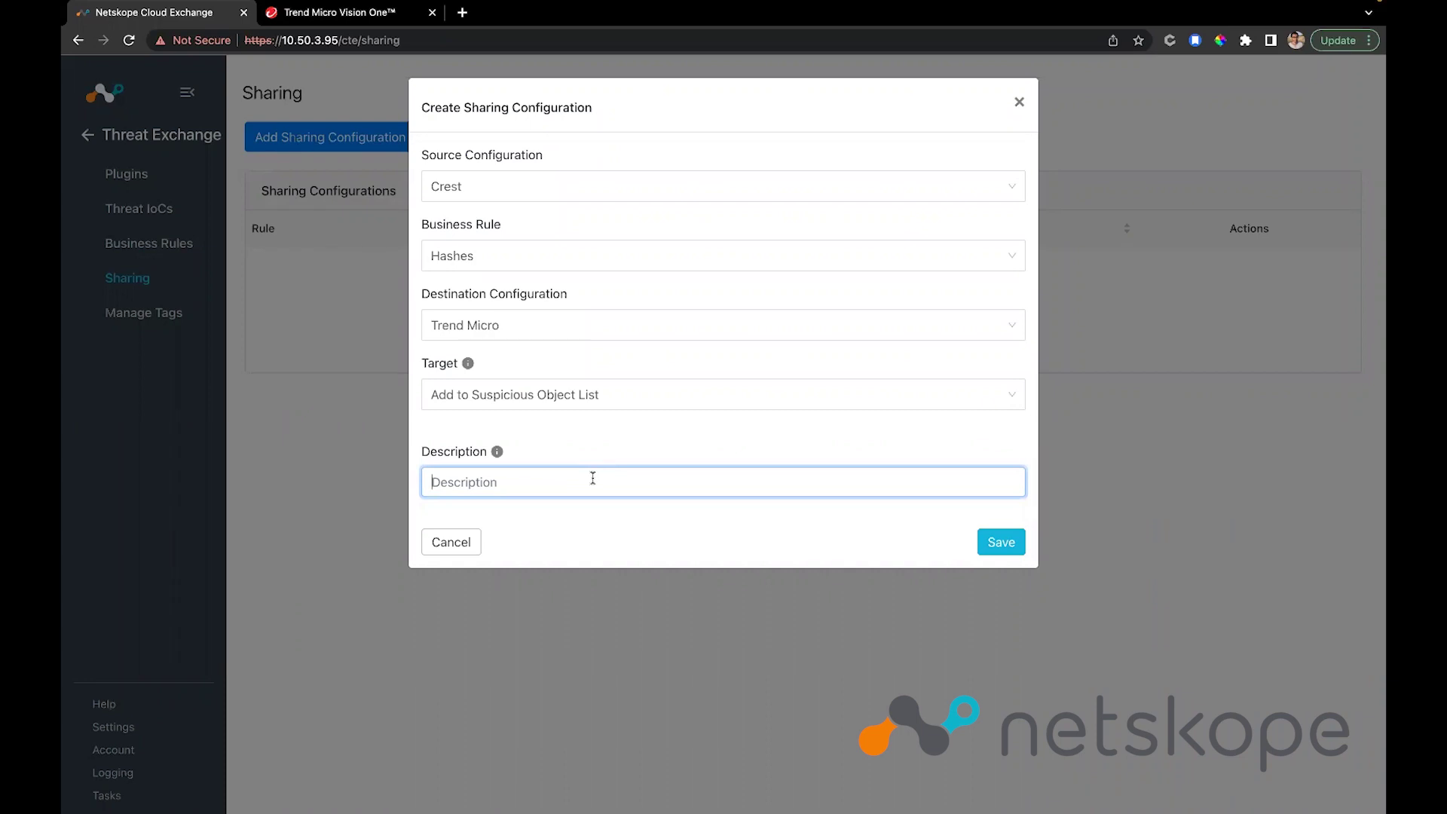
text(P)
key(BackSpace)
text(Shared from Netskope)
click(1003, 541)
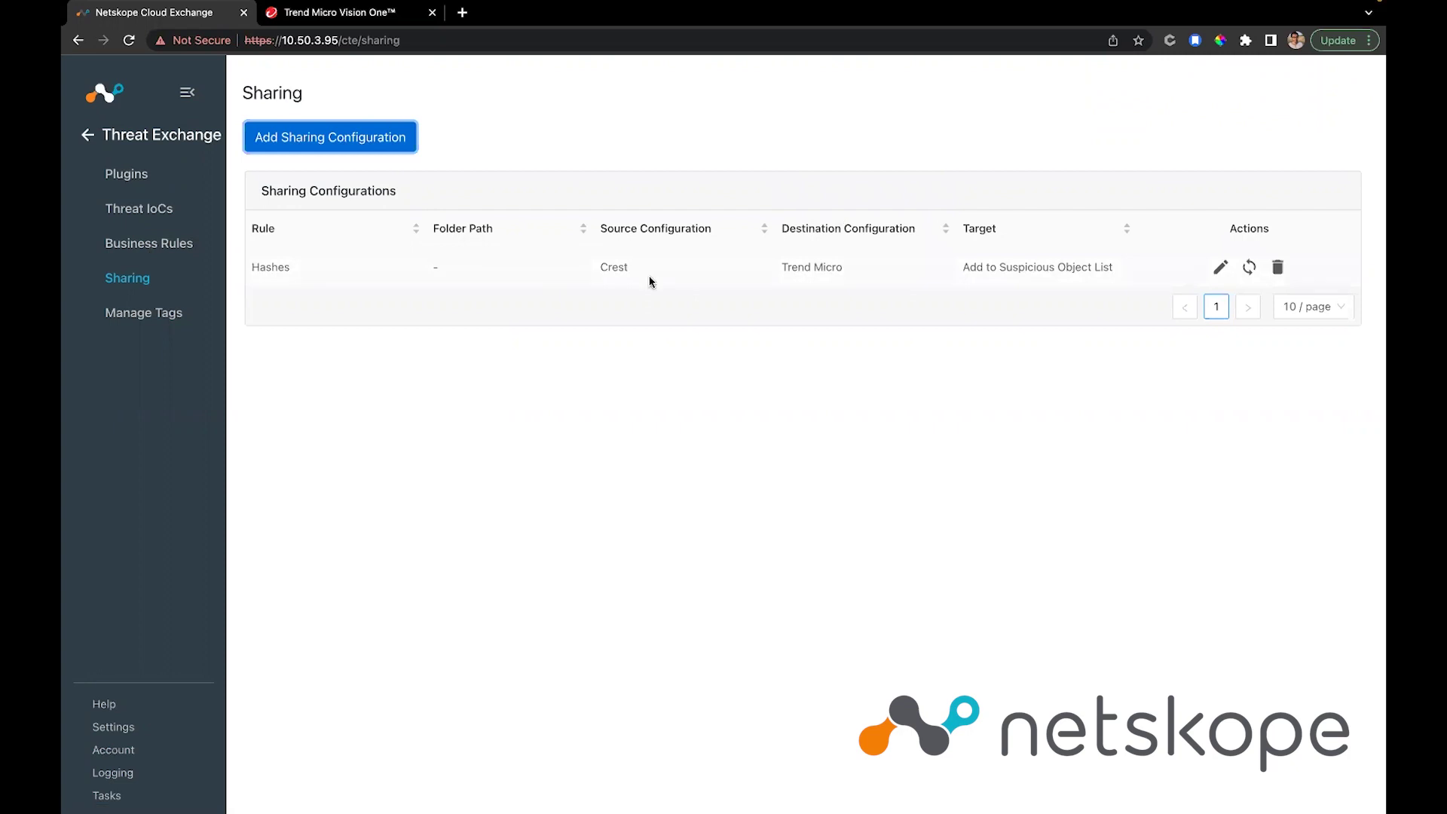
Step: Share the one existing hash IoC from all time to Trend Micro via the Hashes configuration
double_click(620, 269)
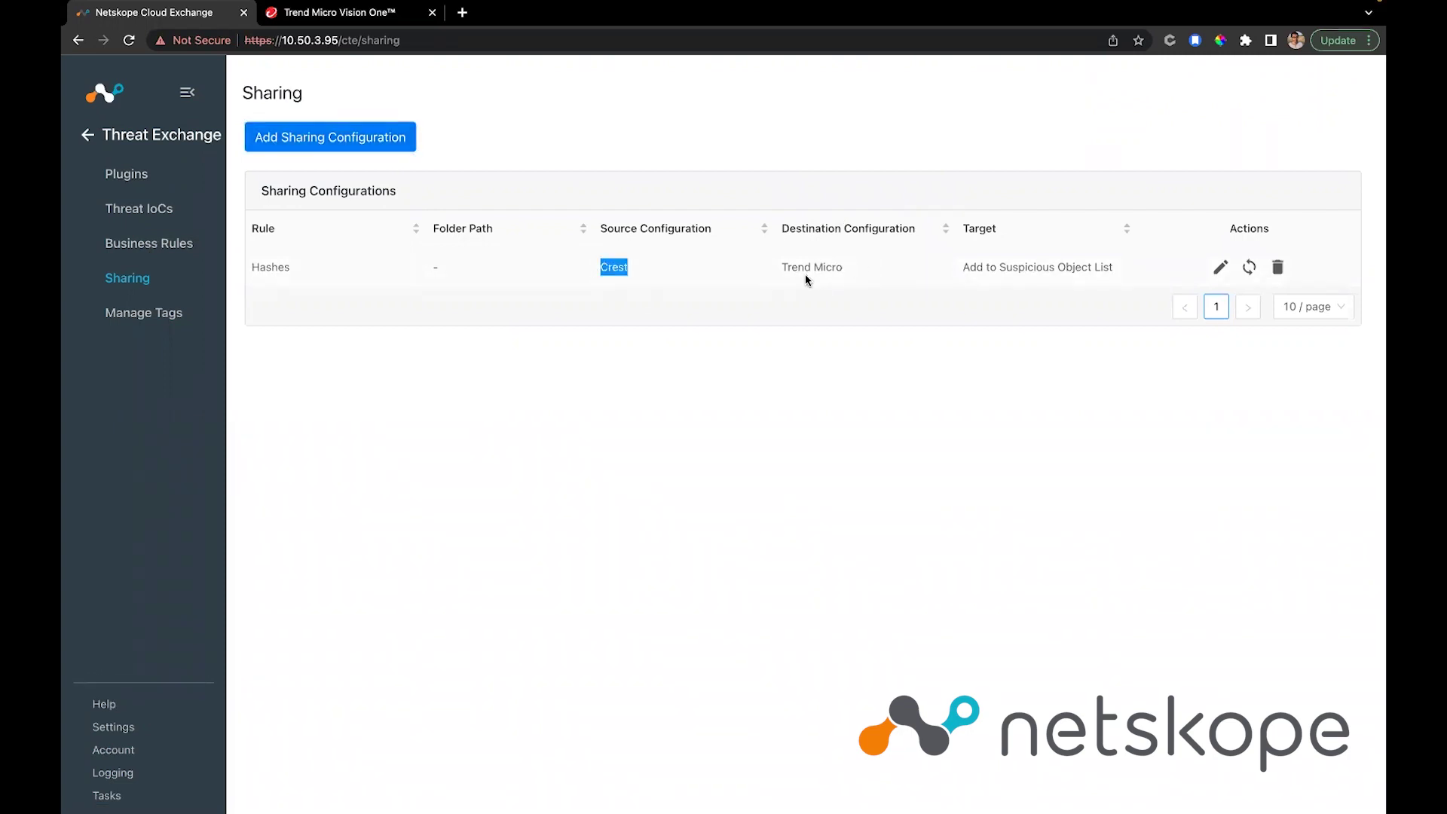
click(1248, 267)
click(564, 220)
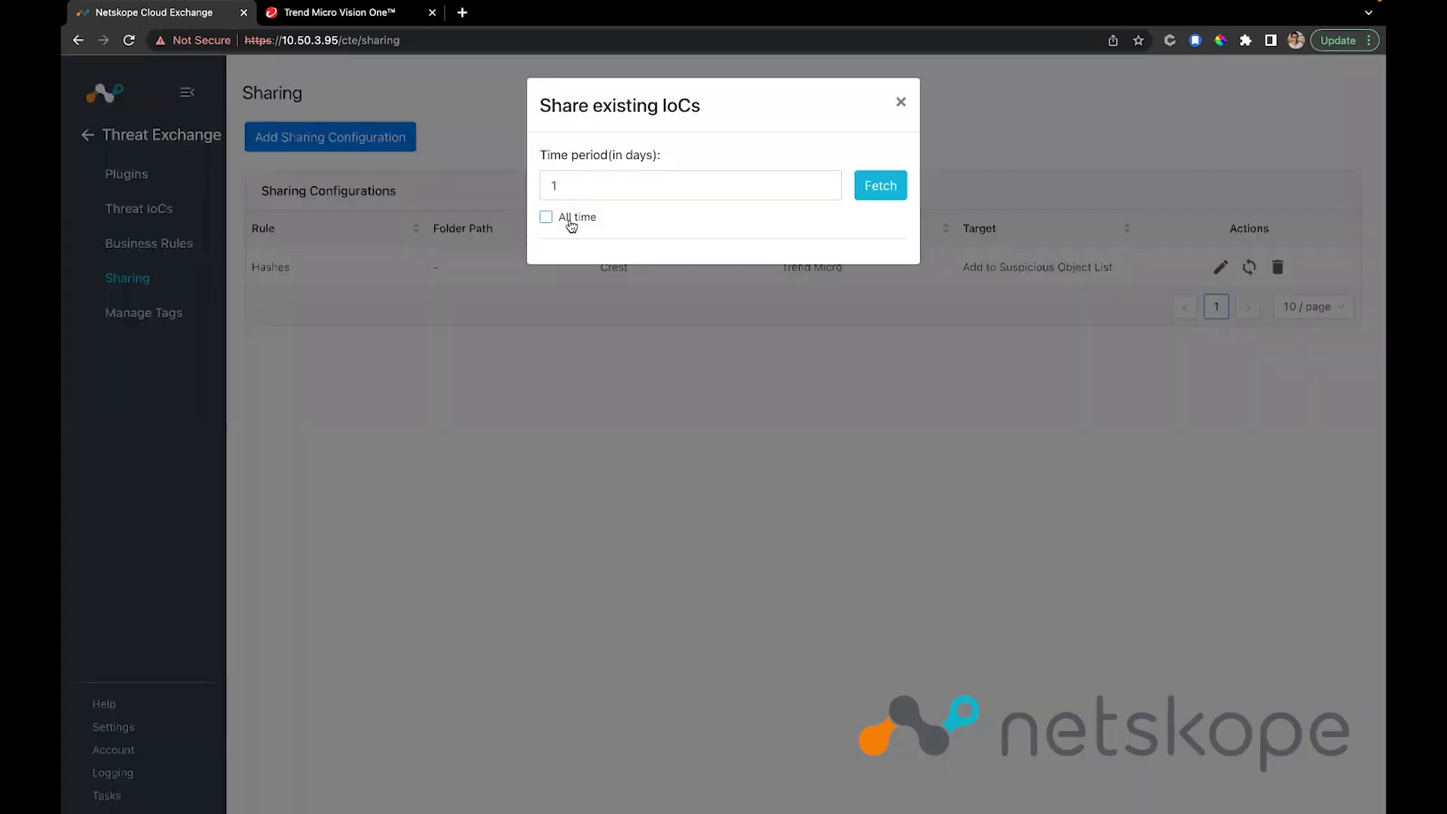
click(899, 197)
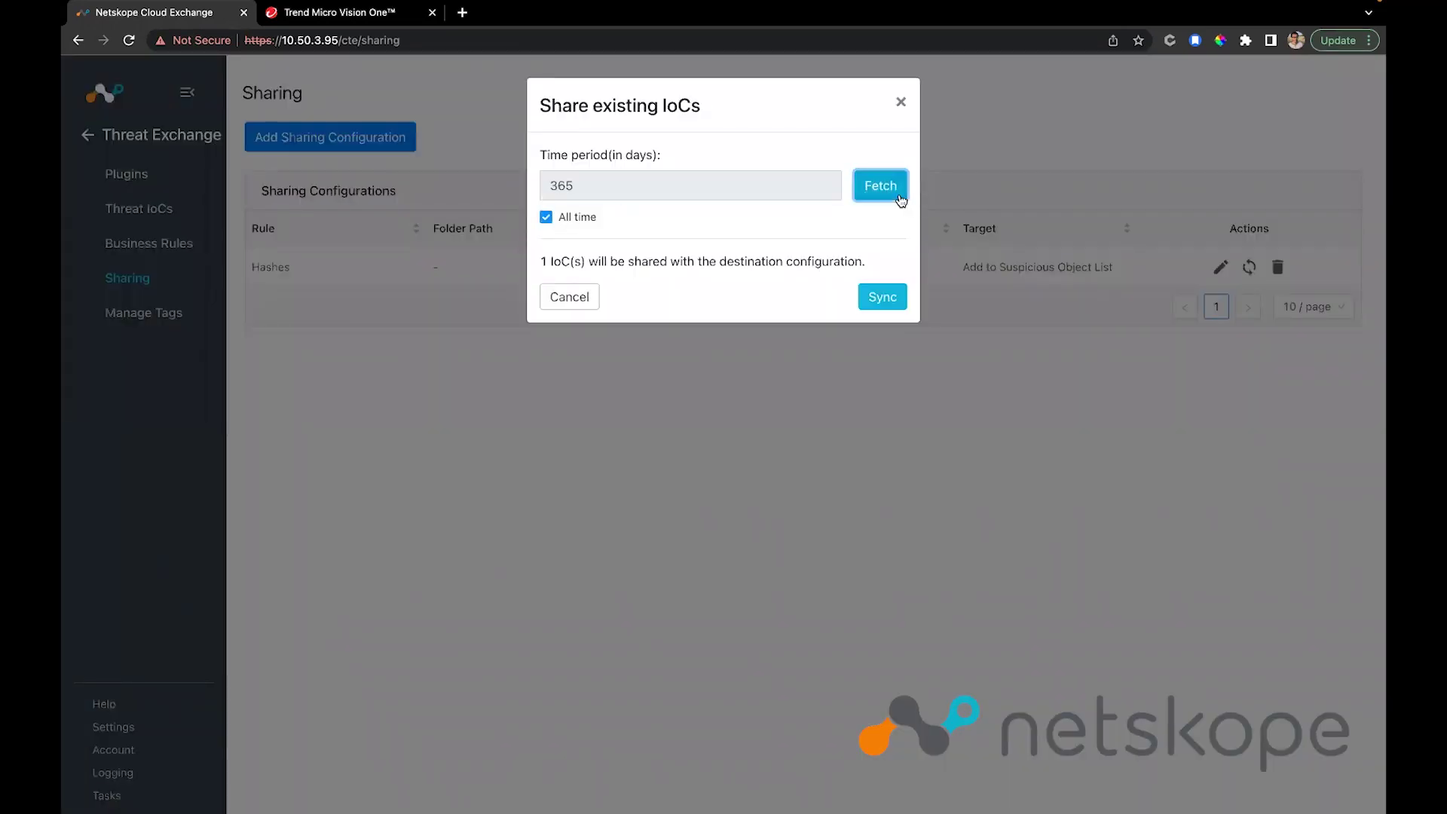
click(886, 298)
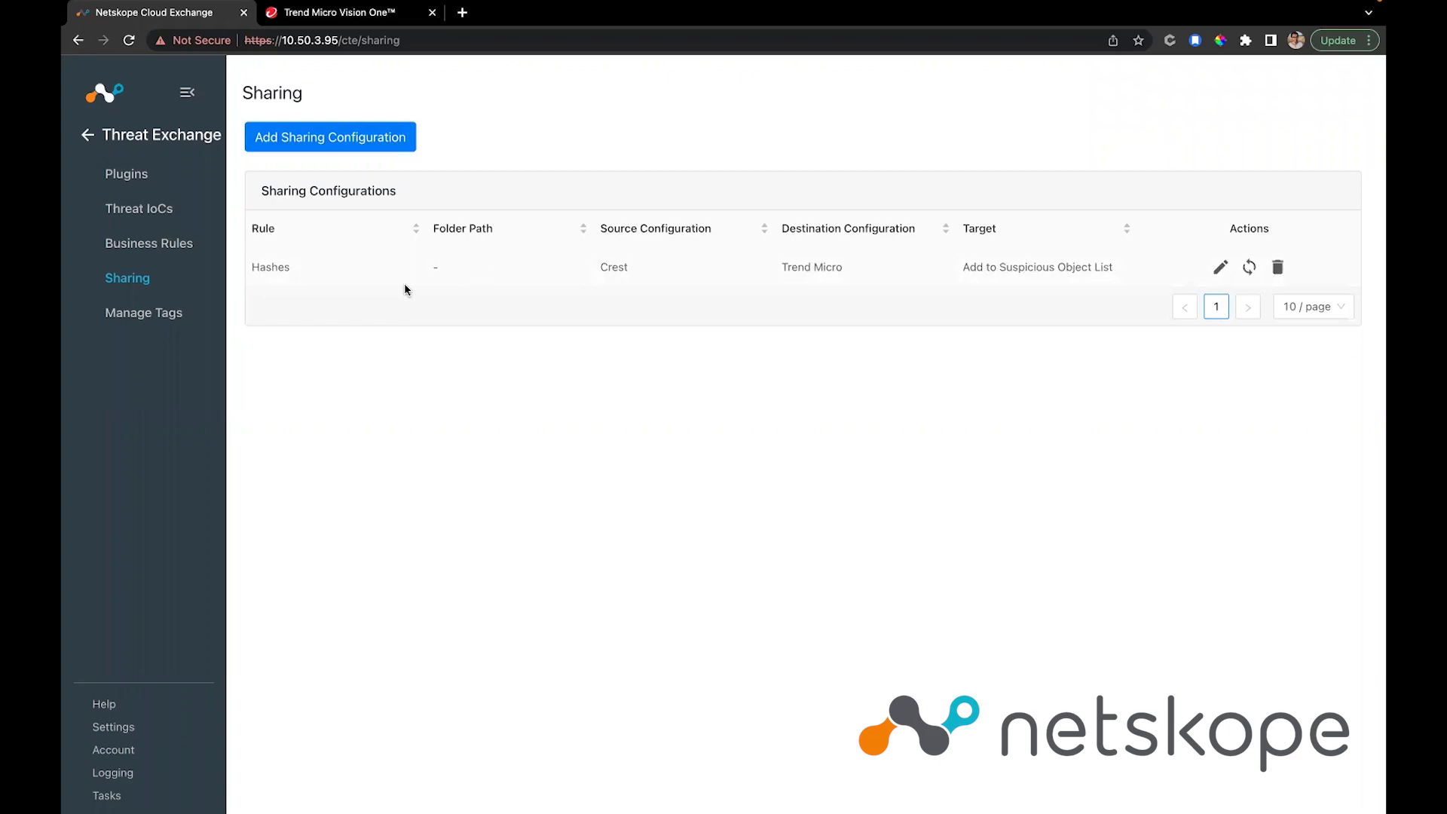
click(376, 16)
Step: Refresh the Suspicious Object List and open the new FFFFFF… SHA-256 hash described 'Shared from Netskope'
click(197, 147)
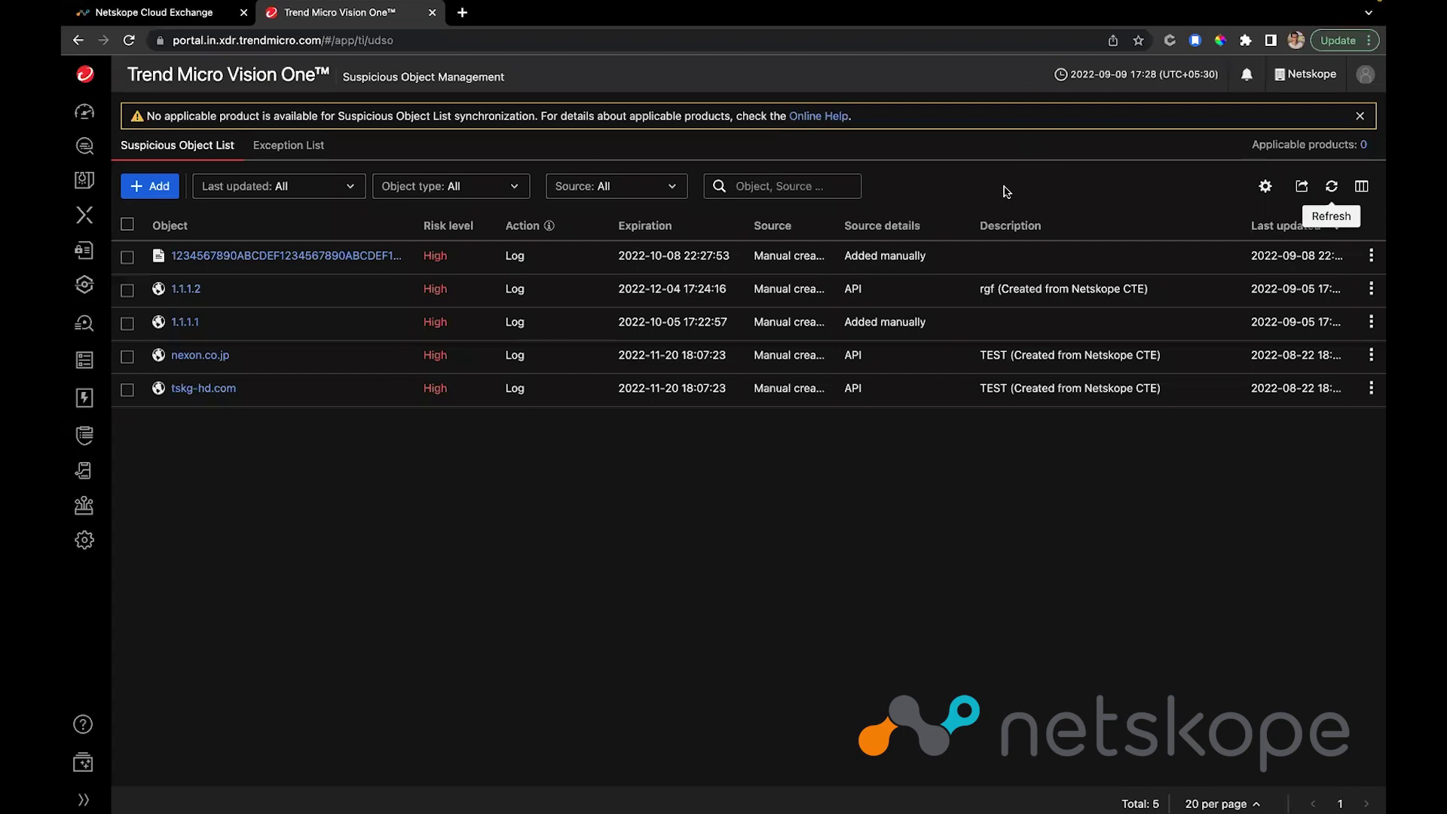
click(1331, 190)
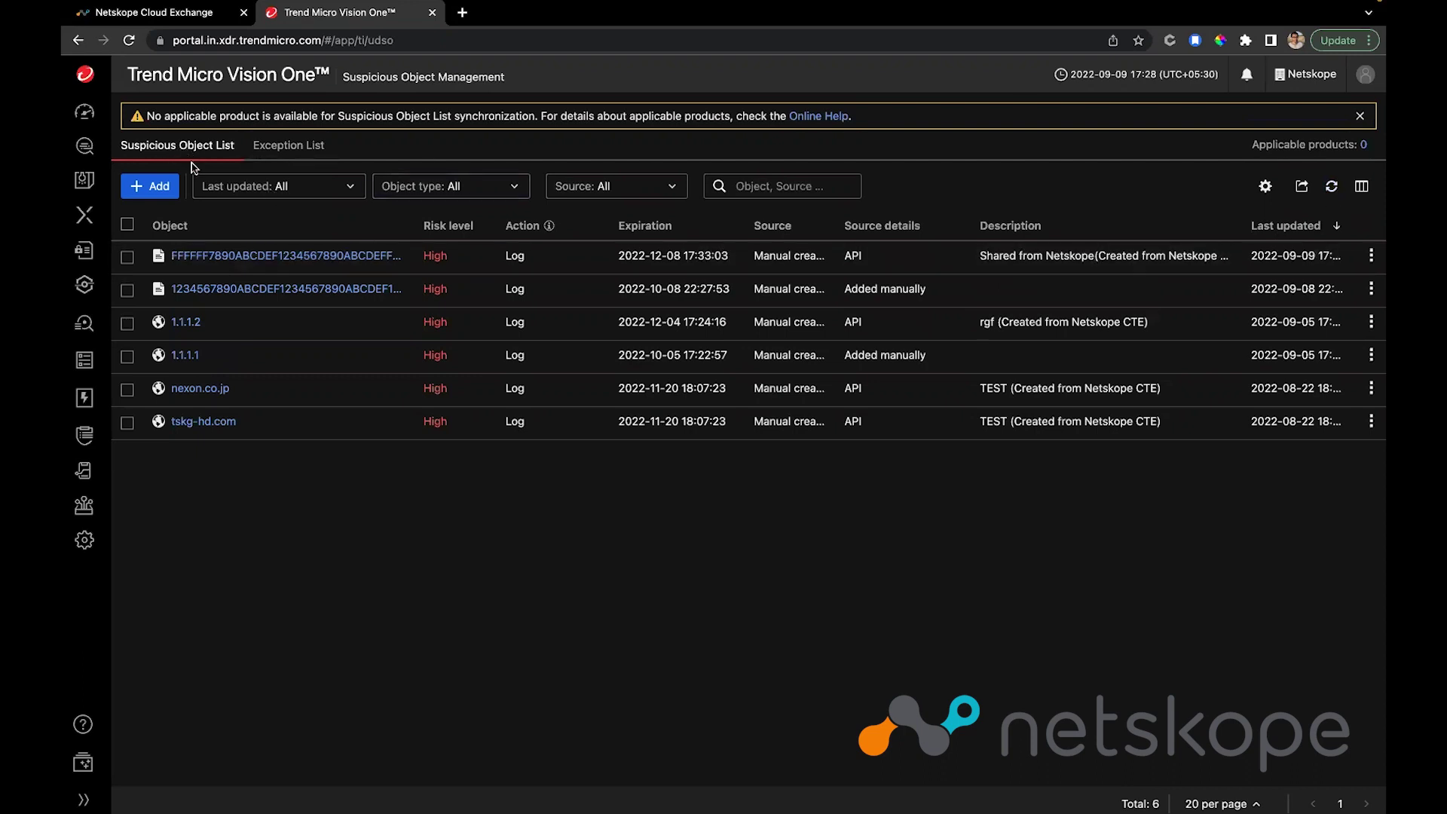
click(282, 258)
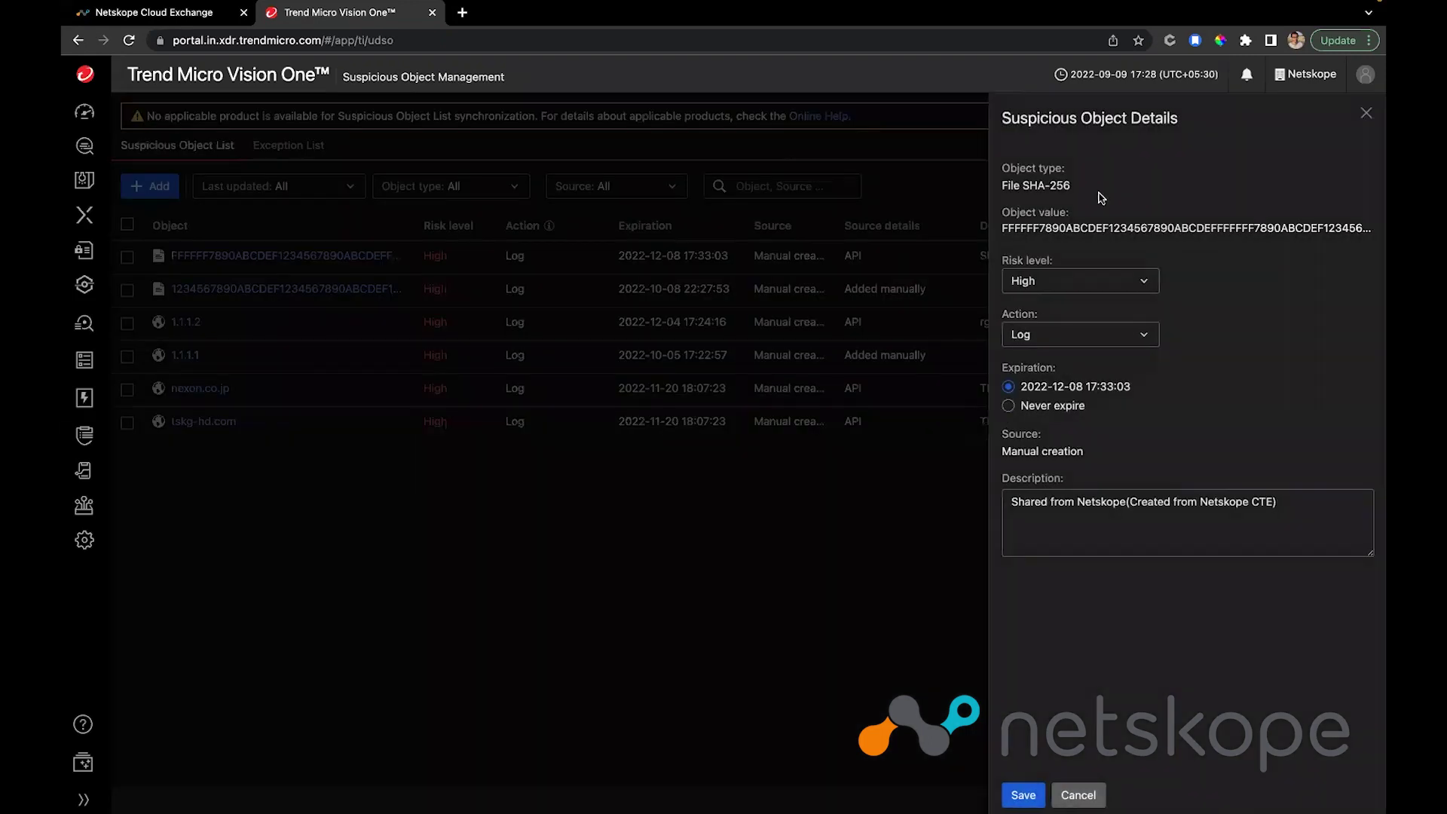
click(1165, 534)
drag(1008, 504, 1124, 507)
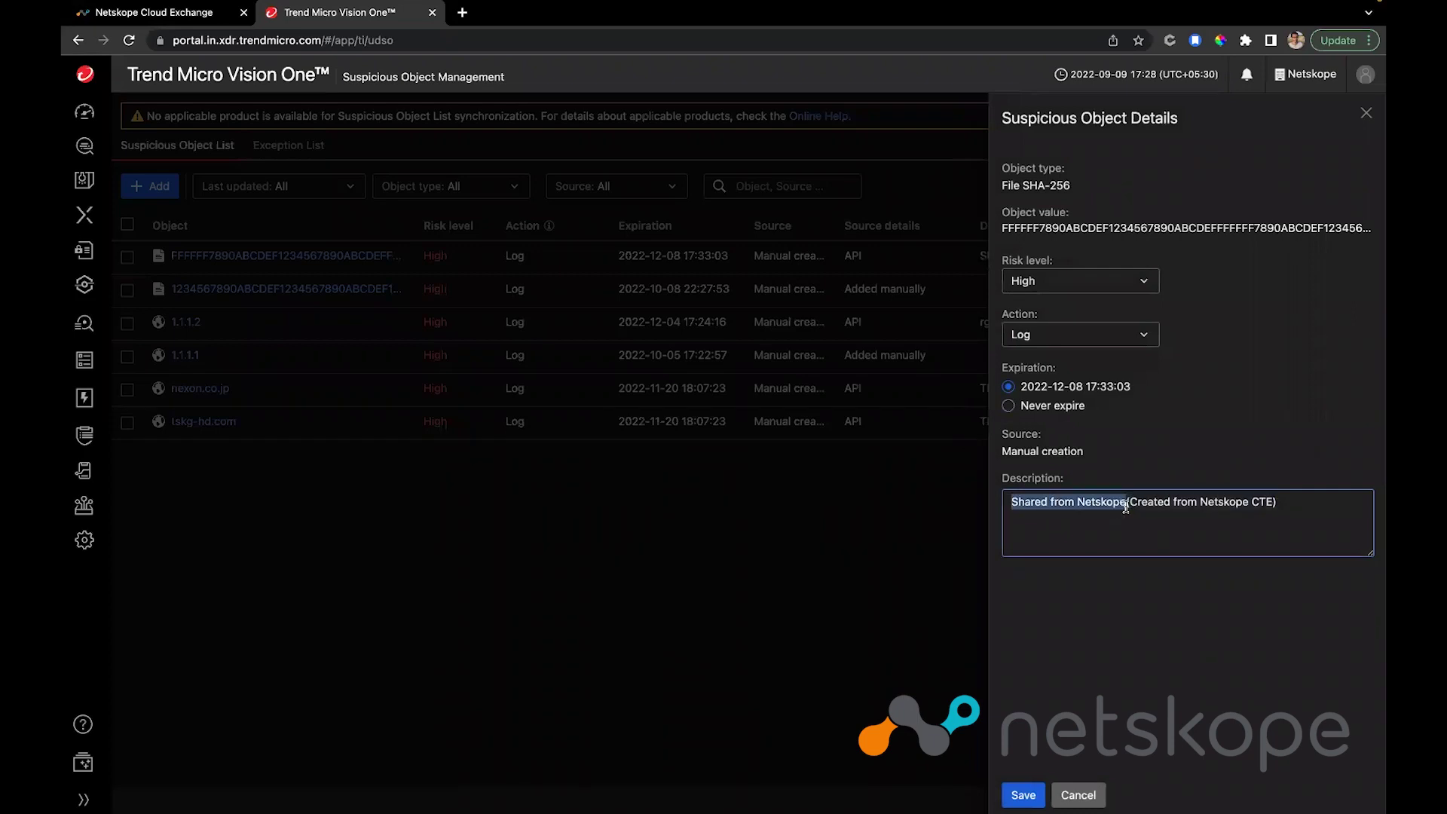